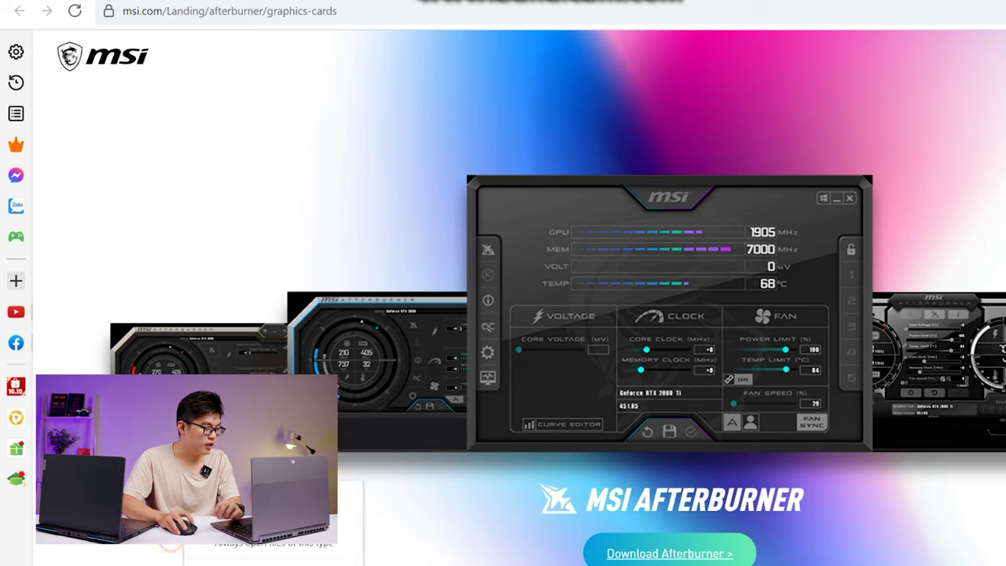
Step: Extract the MSIAfterburnerSetup archive dated 7:11 PM in the Downloads folder
{"action": "left_click", "coordinate": [274, 563]}
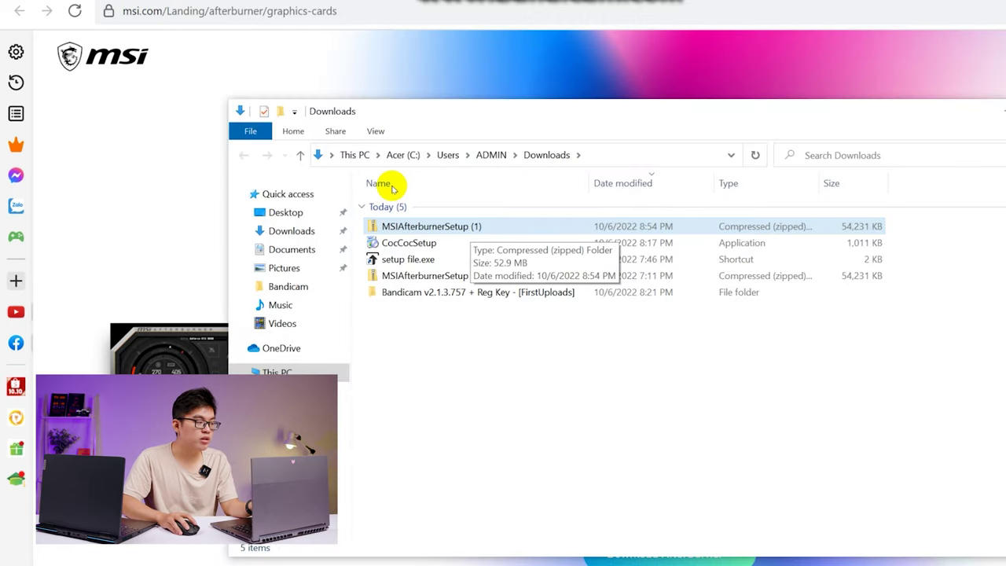
{"action": "key", "text": "Down"}
{"action": "key", "text": "Down"}
{"action": "key", "text": "Down"}
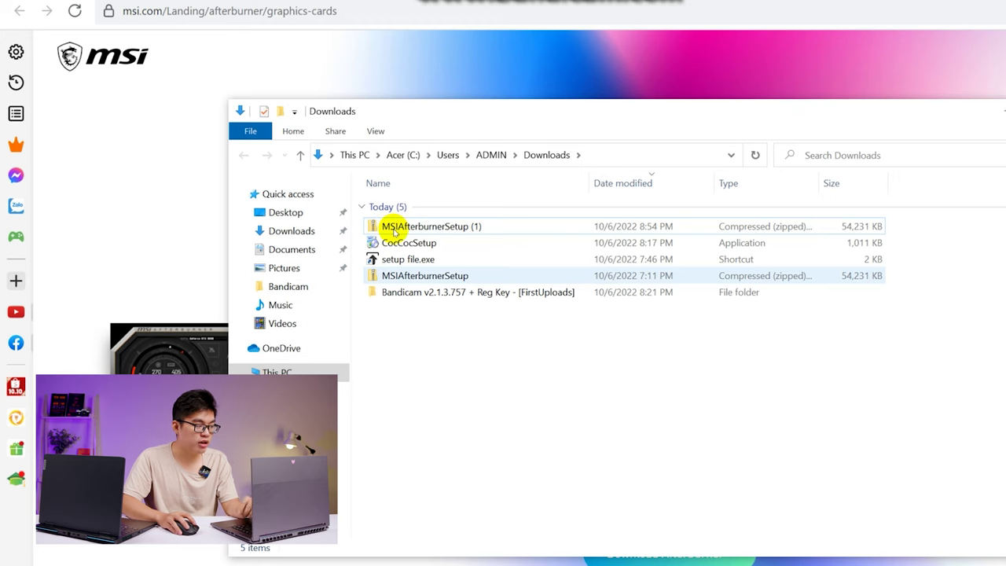
{"action": "key", "text": "Menu"}
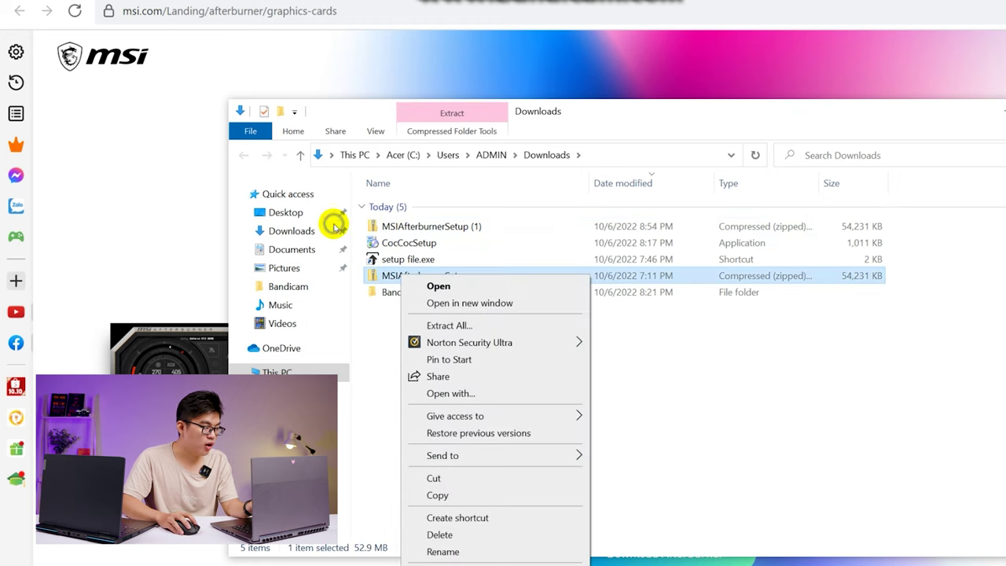
{"action": "key", "text": "Down"}
{"action": "key", "text": "Down"}
{"action": "key", "text": "Down"}
{"action": "key", "text": "Down"}
{"action": "key", "text": "Down"}
{"action": "key", "text": "Down"}
{"action": "key", "text": "Down"}
{"action": "key", "text": "Down"}
{"action": "key", "text": "Down"}
{"action": "key", "text": "Down"}
{"action": "key", "text": "Down"}
{"action": "key", "text": "Down"}
{"action": "key", "text": "Down"}
{"action": "key", "text": "Down"}
{"action": "key", "text": "Down"}
{"action": "key", "text": "Up"}
{"action": "key", "text": "Up"}
{"action": "key", "text": "Up"}
{"action": "key", "text": "Up"}
{"action": "key", "text": "Up"}
{"action": "key", "text": "Up"}
{"action": "key", "text": "Up"}
{"action": "key", "text": "Up"}
{"action": "key", "text": "Up"}
{"action": "key", "text": "Up"}
{"action": "key", "text": "Up"}
{"action": "key", "text": "Up"}
{"action": "key", "text": "Return"}
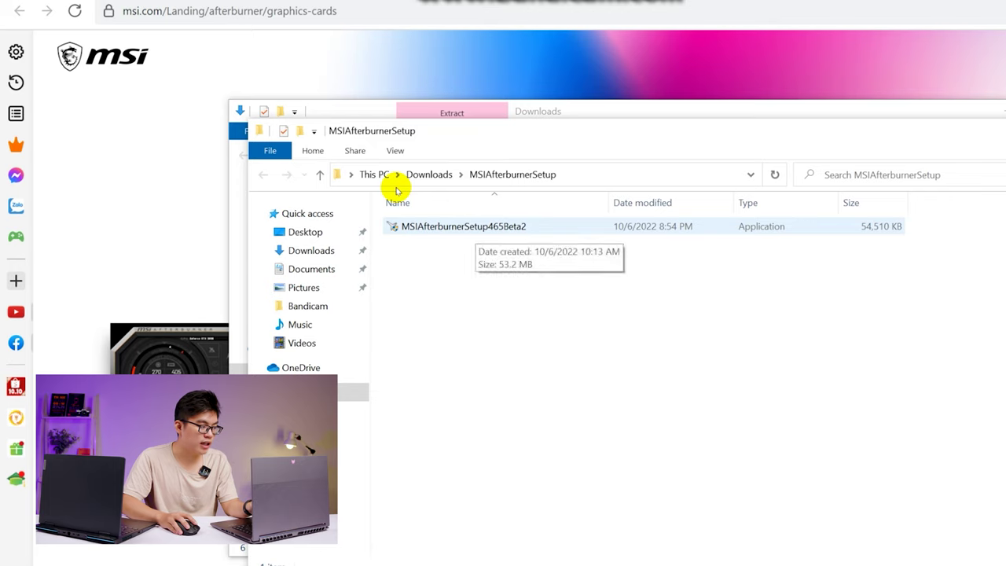
Step: Launch the MSIAfterburnerSetup465Beta2 installer with English as the setup language
{"action": "double_click", "coordinate": [474, 226]}
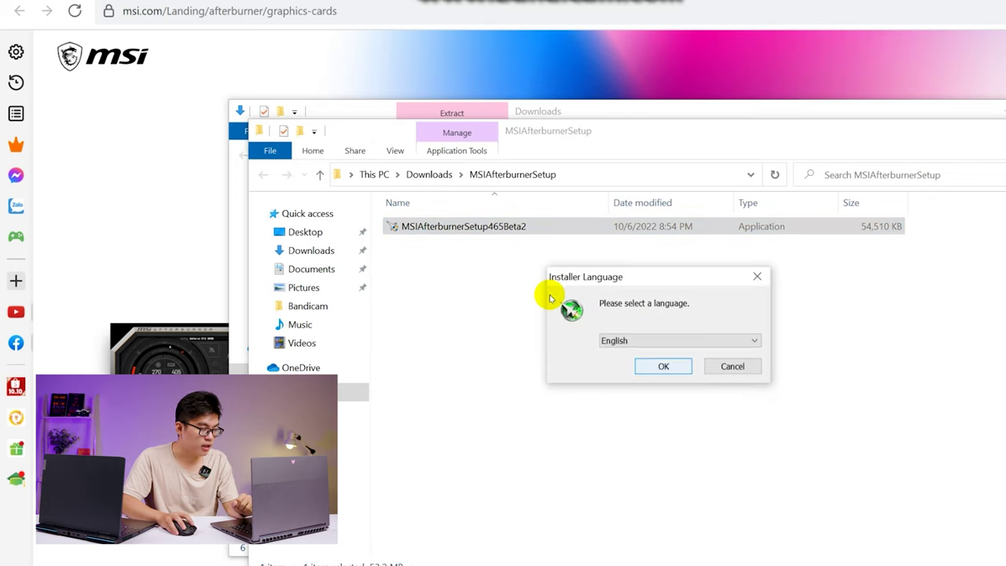
{"action": "left_click", "coordinate": [678, 340]}
{"action": "left_click", "coordinate": [678, 341]}
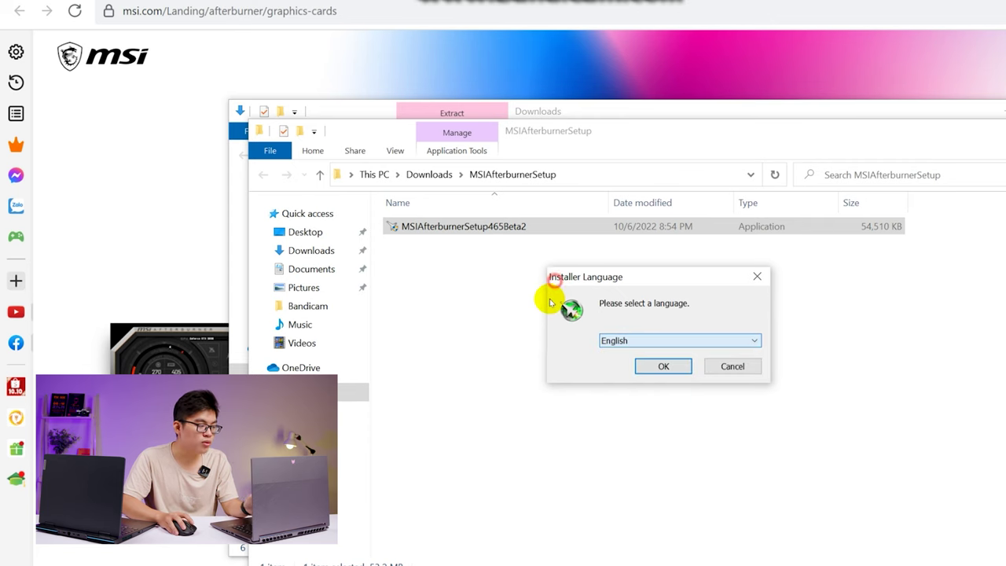
{"action": "key", "text": "Return"}
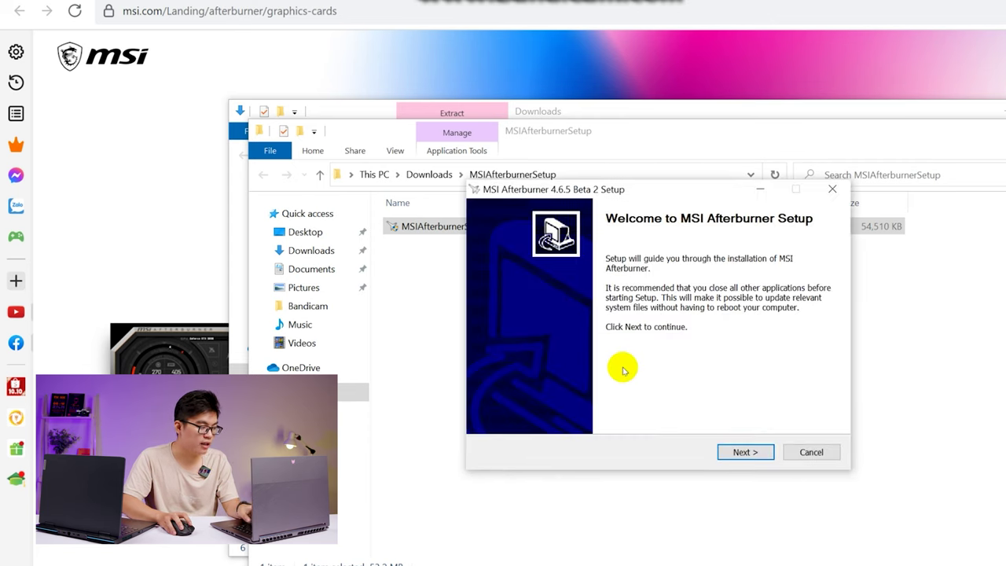
Step: Accept the licence and install MSI Afterburner with RivaTuner Statistics Server into C:\Program Files (x86)\MSI Afterburner\
{"action": "key", "text": "Return"}
{"action": "key", "text": "Up"}
{"action": "key", "text": "Return"}
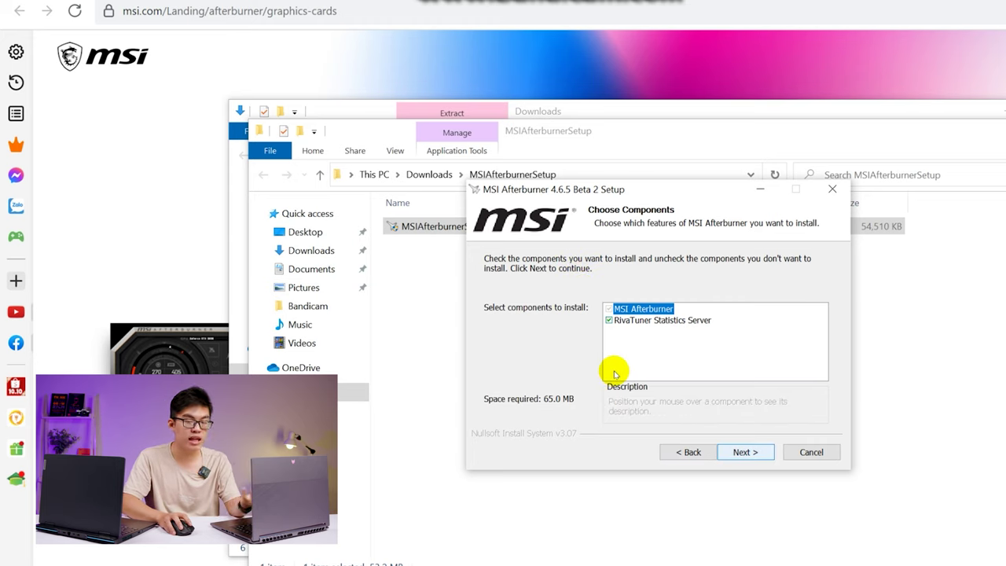
{"action": "key", "text": "Return"}
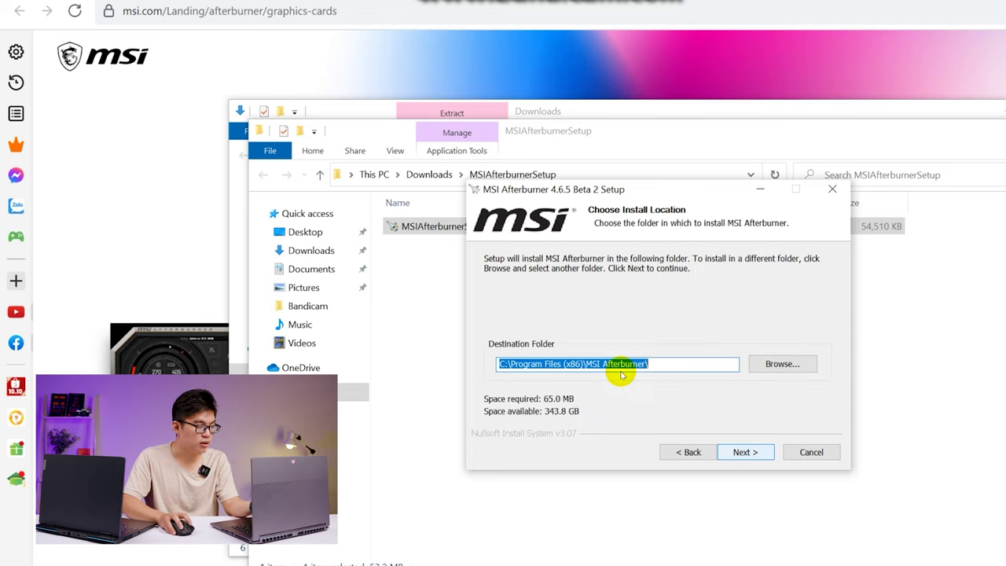
{"action": "key", "text": "Return"}
{"action": "key", "text": "Return"}
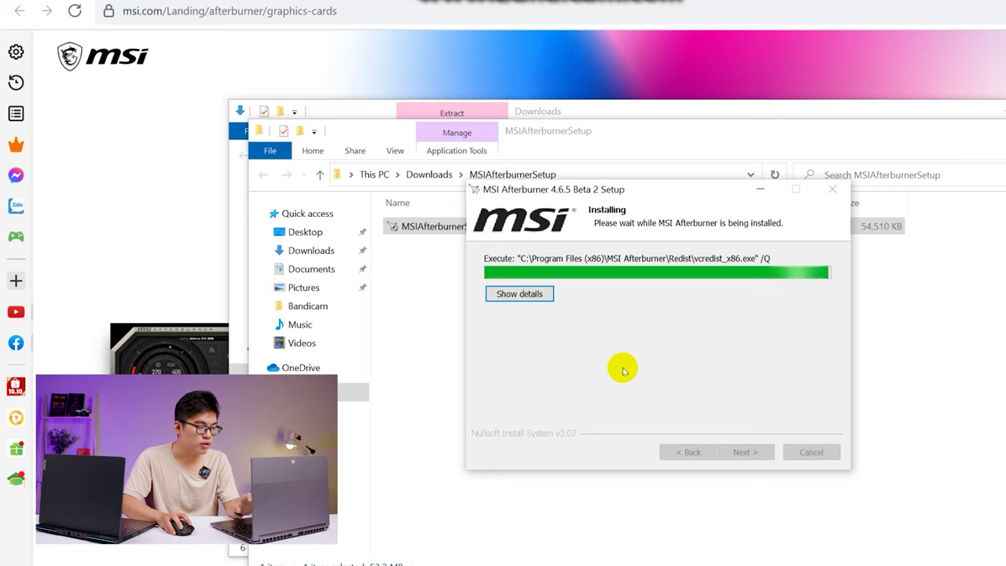
{"action": "left_click", "coordinate": [623, 370]}
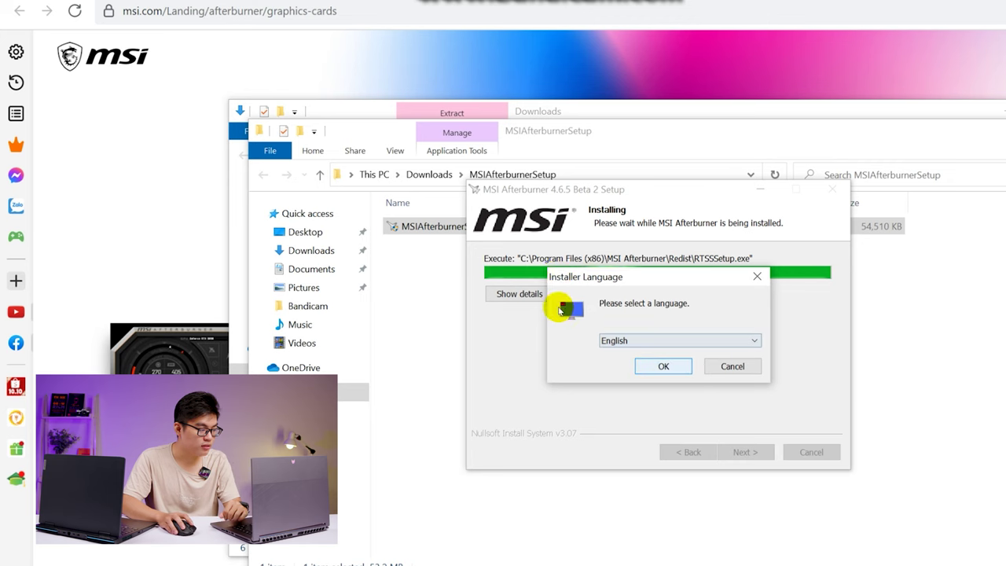
Step: Reinstall RivaTuner Statistics Server in English, accepting its licence and the default folder C:\Program Files (x86)\RivaTuner Statistics Server\
{"action": "key", "text": "Return"}
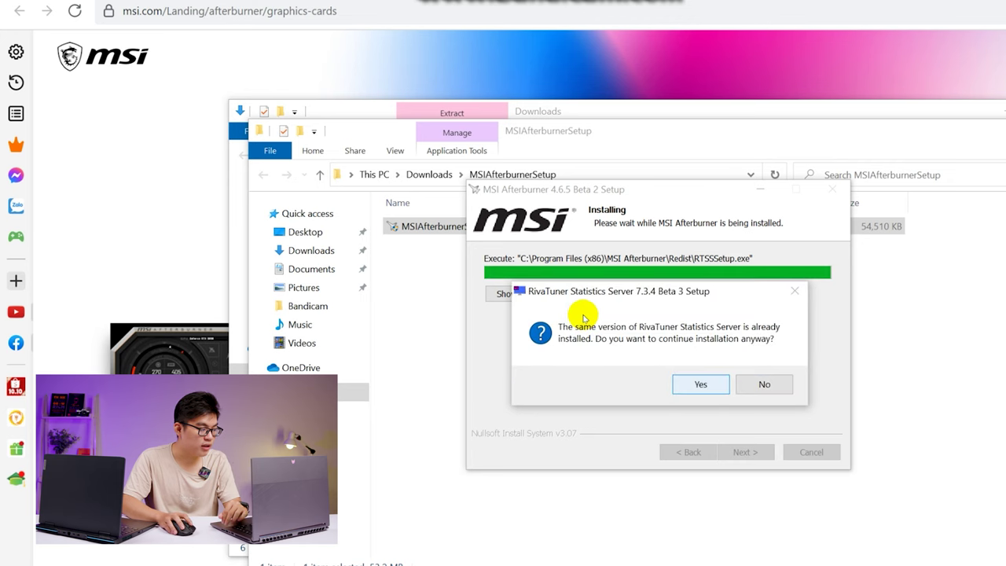
{"action": "key", "text": "Return"}
{"action": "key", "text": "Return"}
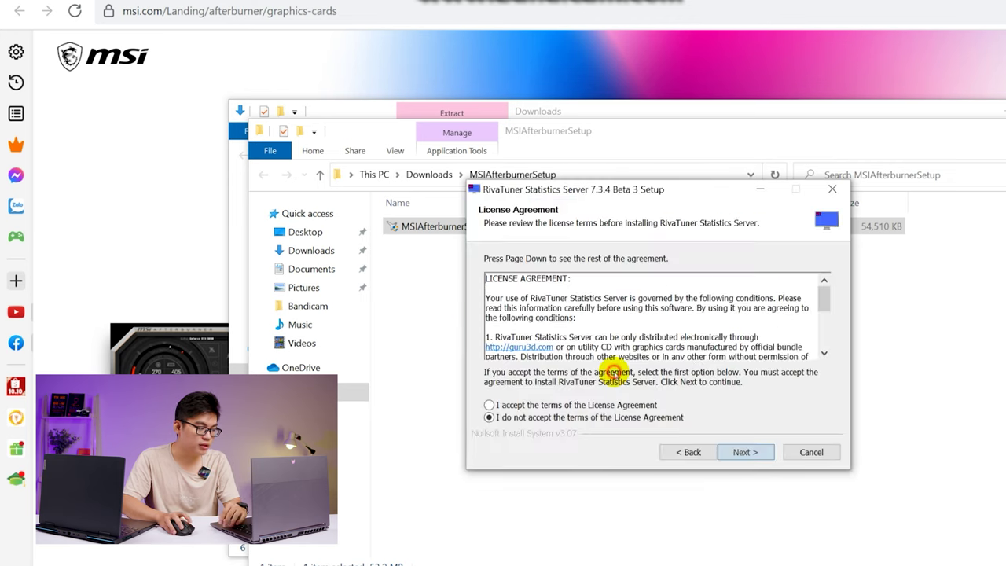
{"action": "key", "text": "alt+a"}
{"action": "key", "text": "Return"}
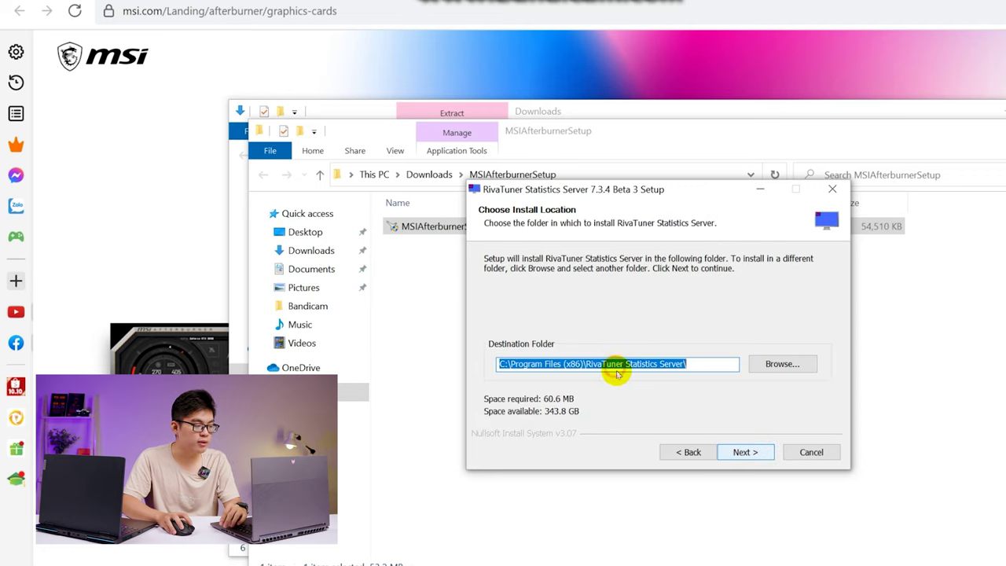
{"action": "key", "text": "Return"}
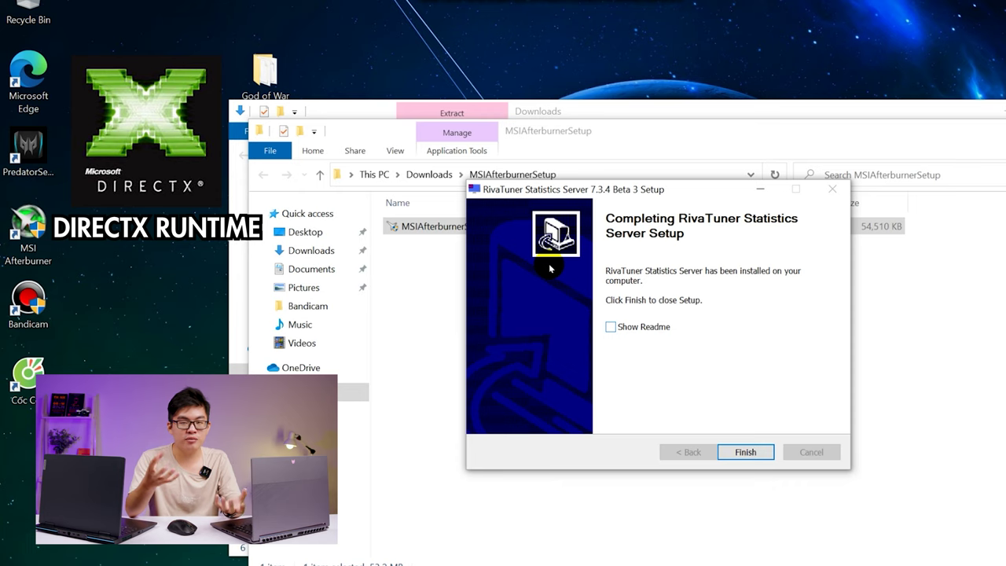
Step: Finish both setup wizards without showing the Readme files and run MSI Afterburner
{"action": "left_click", "coordinate": [619, 375]}
{"action": "key", "text": "Return"}
{"action": "left_click", "coordinate": [611, 339]}
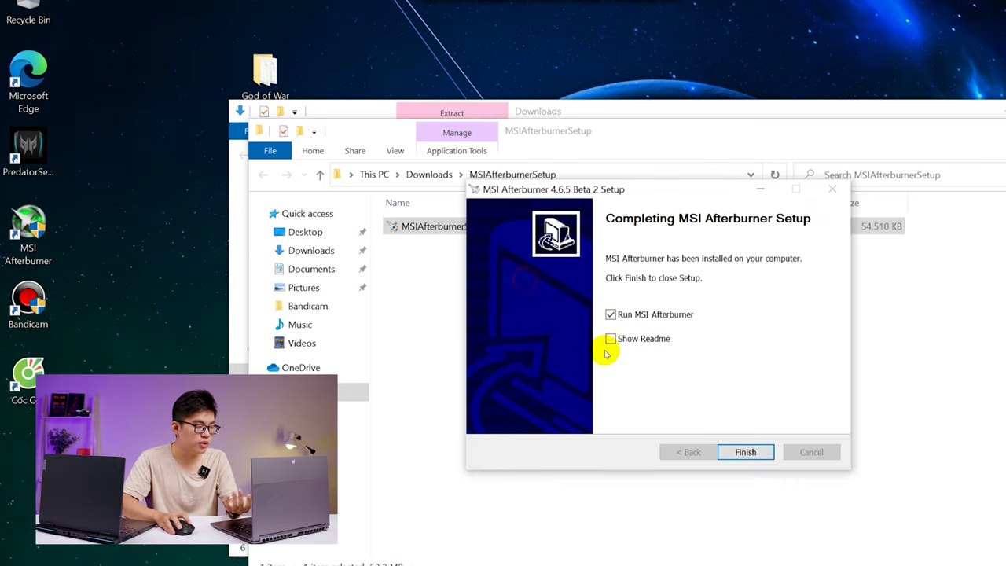
{"action": "key", "text": "Return"}
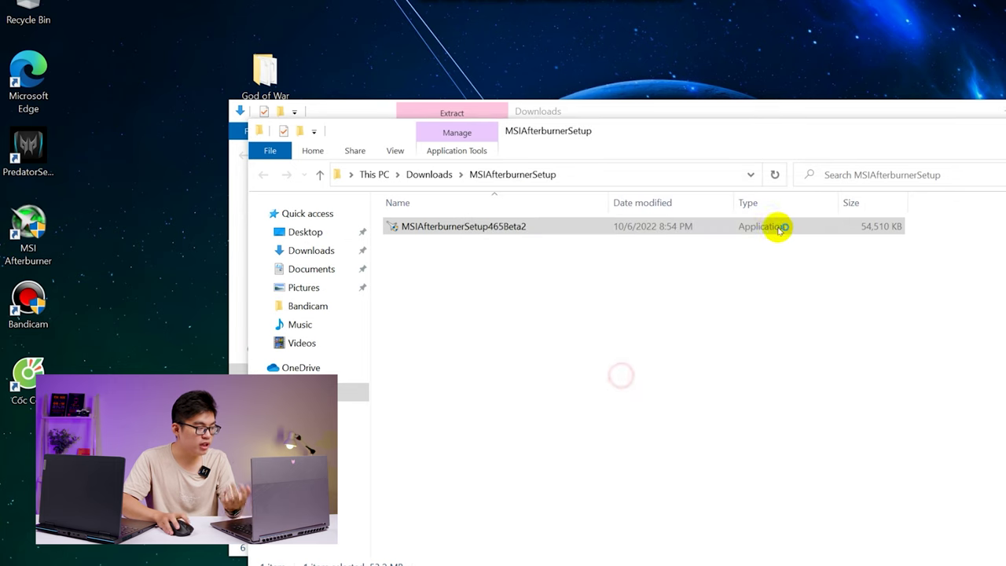
Step: Close the MSIAfterburnerSetup and Downloads folder windows and move the MSI Afterburner window higher on the desktop
{"action": "left_click", "coordinate": [915, 105]}
{"action": "left_click", "coordinate": [894, 85]}
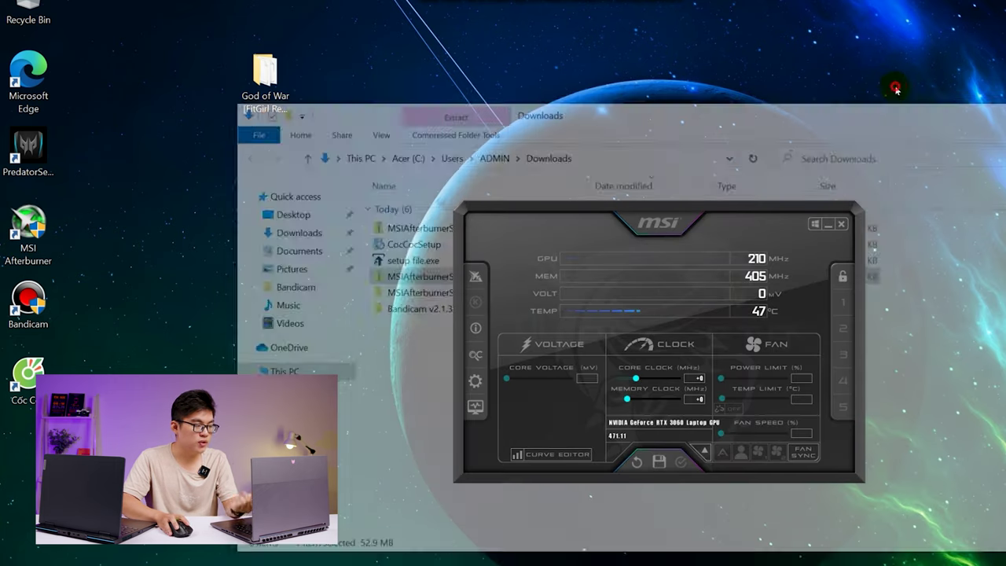
{"action": "left_click_drag", "start_coordinate": [621, 205], "coordinate": [637, 109]}
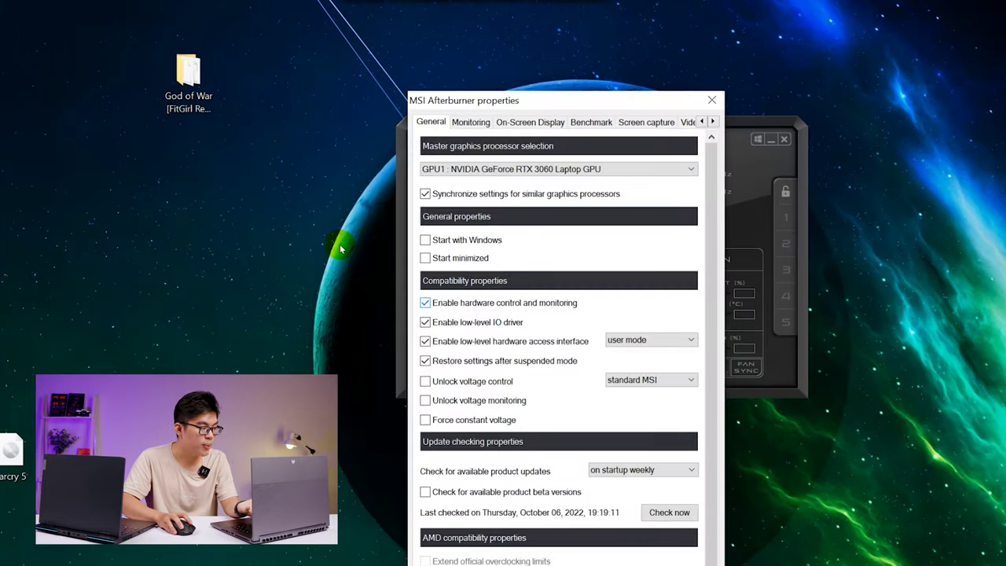
Step: In the MSI Afterburner properties, choose GPU1 : NVIDIA GeForce RTX 3060 Laptop GPU as the master graphics processor
{"action": "left_click_drag", "start_coordinate": [445, 99], "coordinate": [429, 9]}
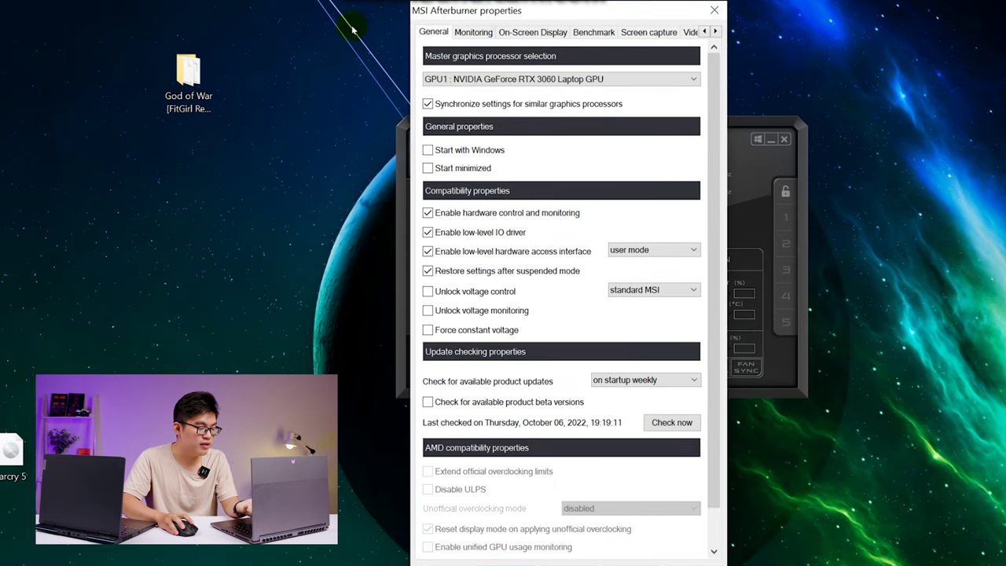
{"action": "left_click", "coordinate": [473, 77]}
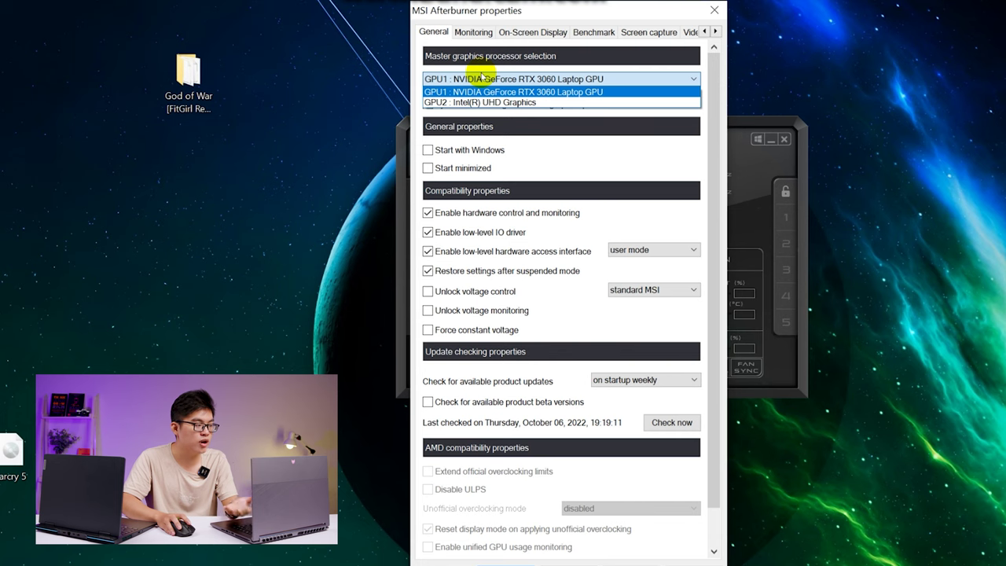
{"action": "key", "text": "Down"}
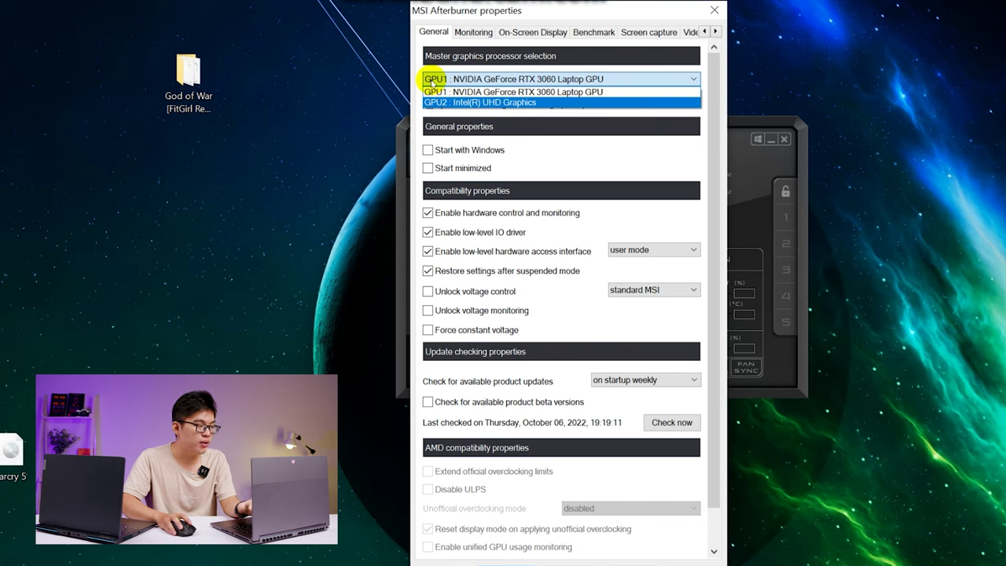
{"action": "key", "text": "Up"}
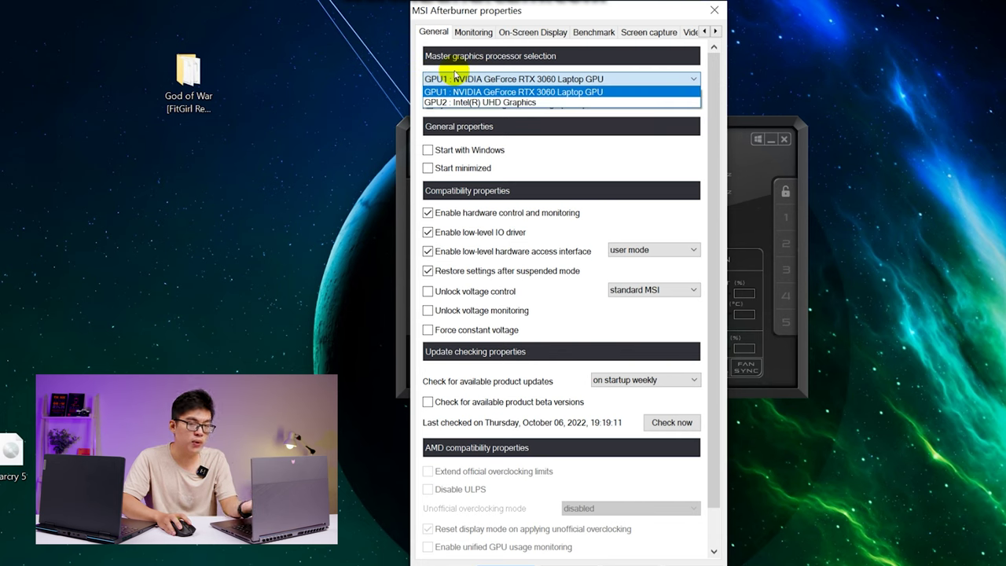
{"action": "left_click", "coordinate": [454, 73]}
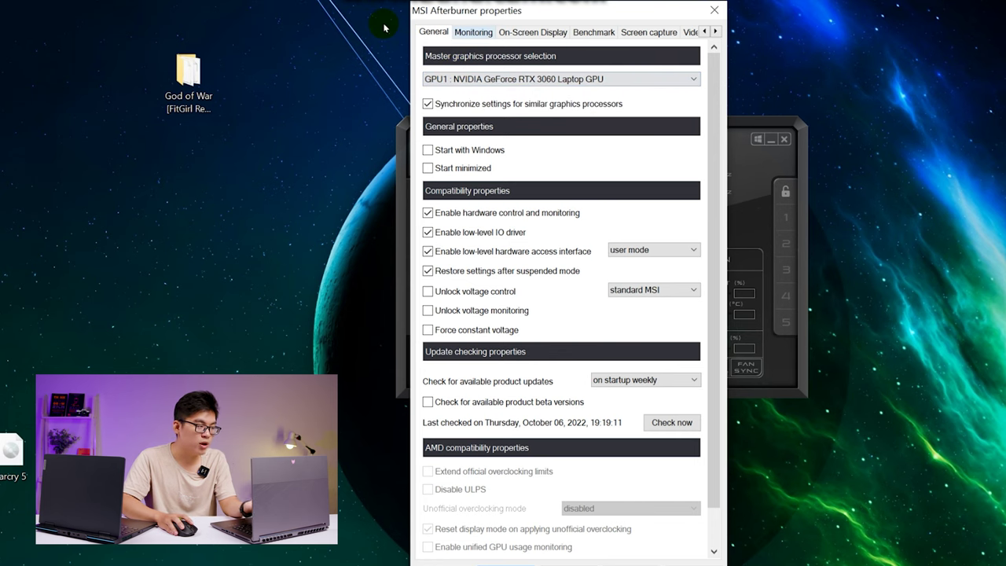
Step: Open the hardware monitoring settings and examine the list of active hardware monitoring graphs
{"action": "left_click", "coordinate": [473, 32]}
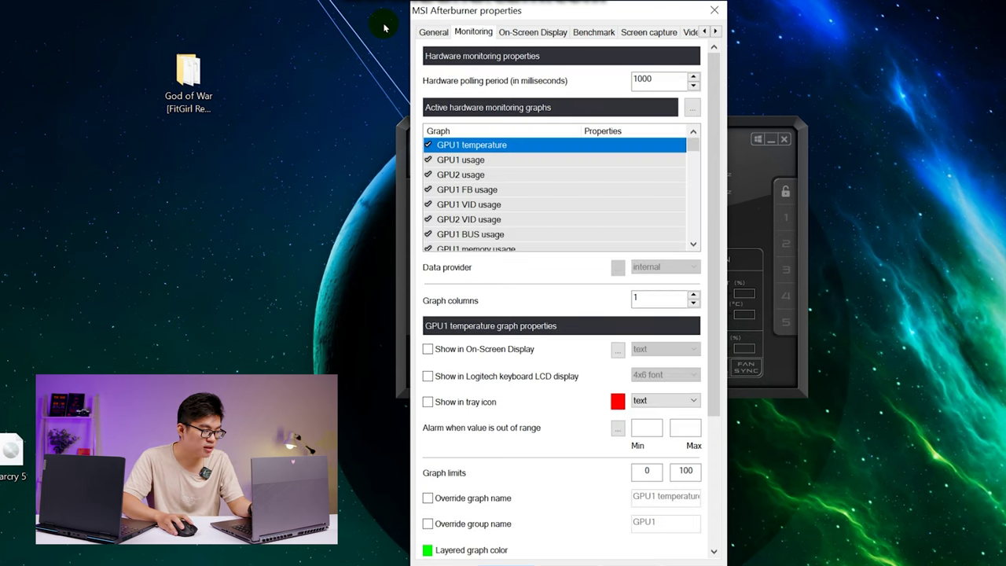
{"action": "scroll", "coordinate": [464, 152], "scroll_direction": "down", "scroll_amount": 5}
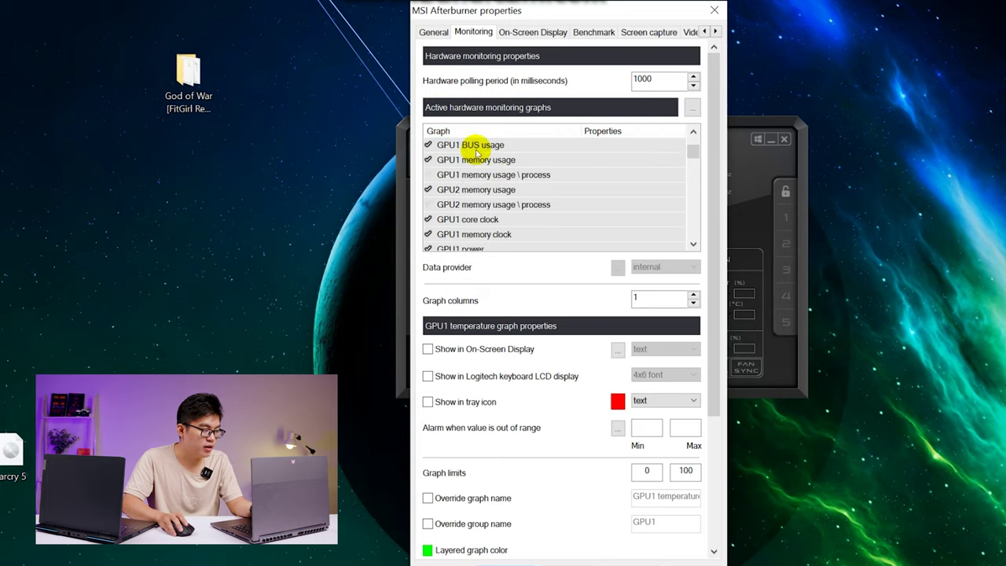
{"action": "scroll", "coordinate": [428, 153], "scroll_direction": "up", "scroll_amount": 5}
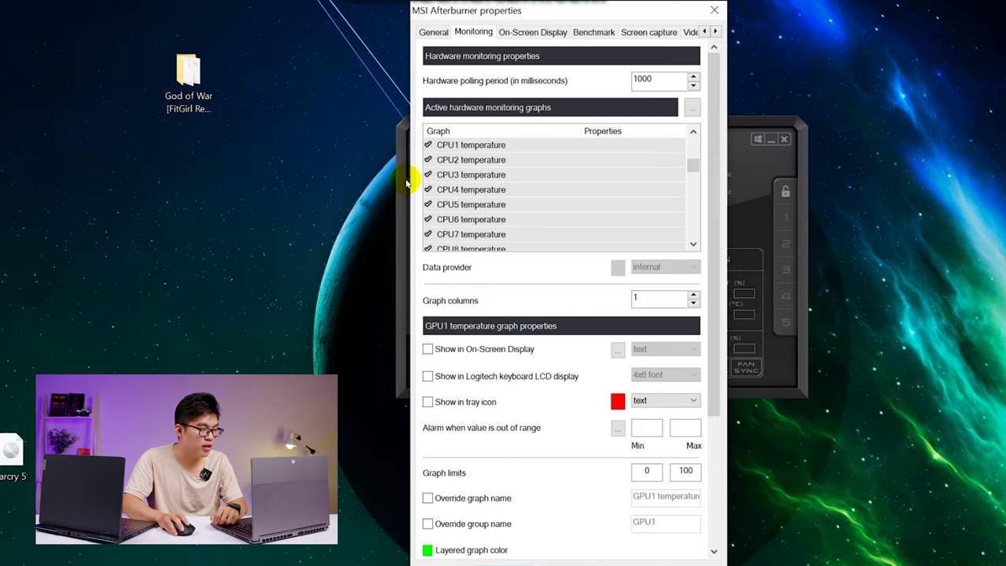
{"action": "scroll", "coordinate": [428, 177], "scroll_direction": "up", "scroll_amount": 2}
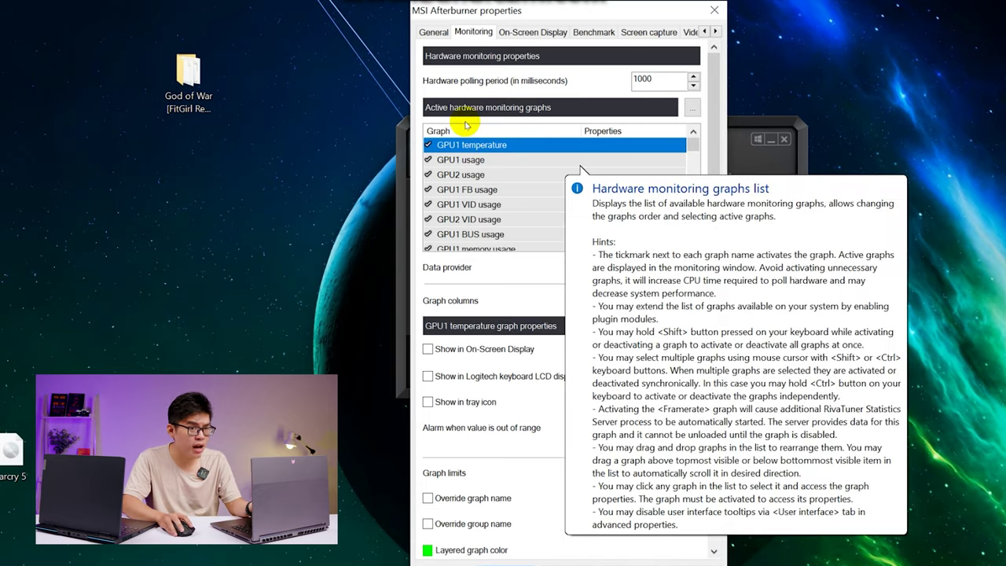
{"action": "key", "text": "Down"}
{"action": "key", "text": "Up"}
{"action": "key", "text": "Down"}
{"action": "key", "text": "Down"}
{"action": "key", "text": "Down"}
{"action": "key", "text": "Up"}
{"action": "key", "text": "Up"}
{"action": "key", "text": "Up"}
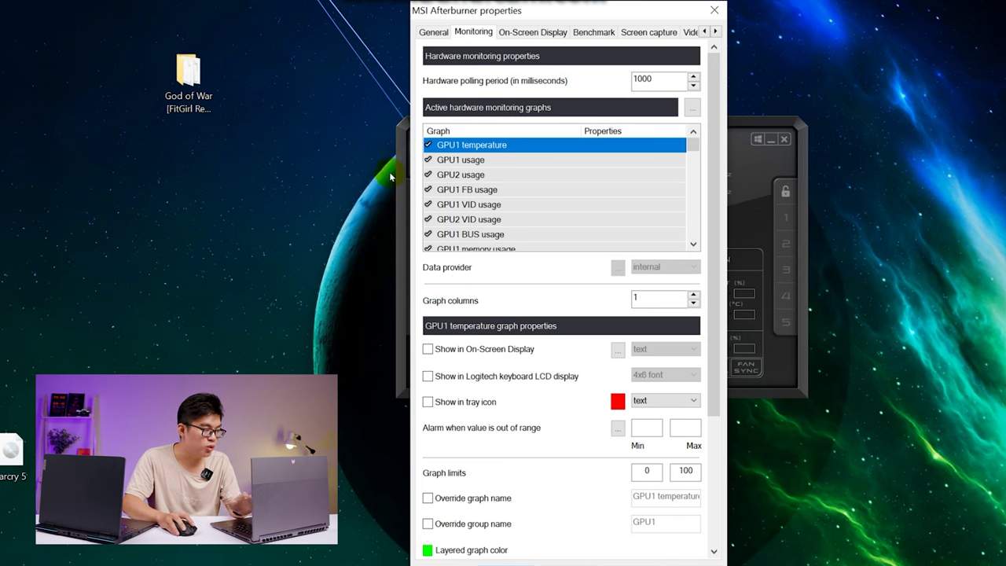
Step: Enable showing the GPU1 temperature and GPU1 memory usage graphs in the On-Screen Display
{"action": "left_click", "coordinate": [427, 349]}
{"action": "scroll", "coordinate": [404, 171], "scroll_direction": "down", "scroll_amount": 1}
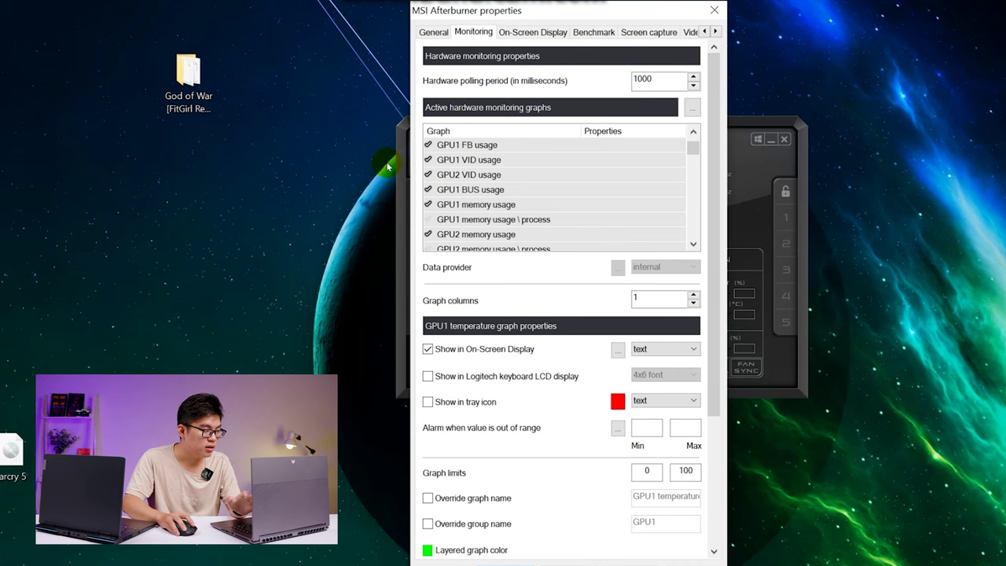
{"action": "scroll", "coordinate": [450, 185], "scroll_direction": "down", "scroll_amount": 1}
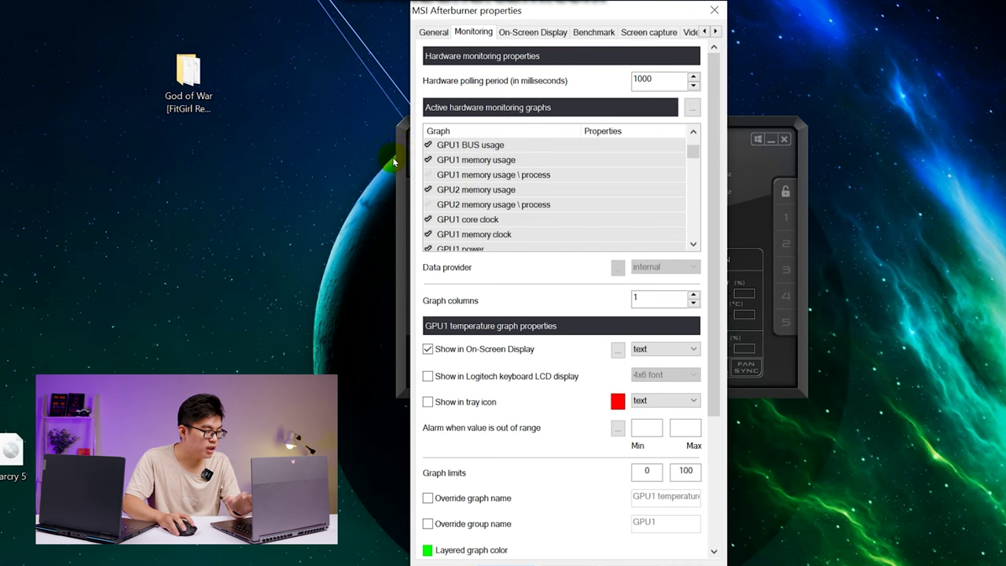
{"action": "left_click", "coordinate": [442, 159]}
{"action": "left_click", "coordinate": [427, 349]}
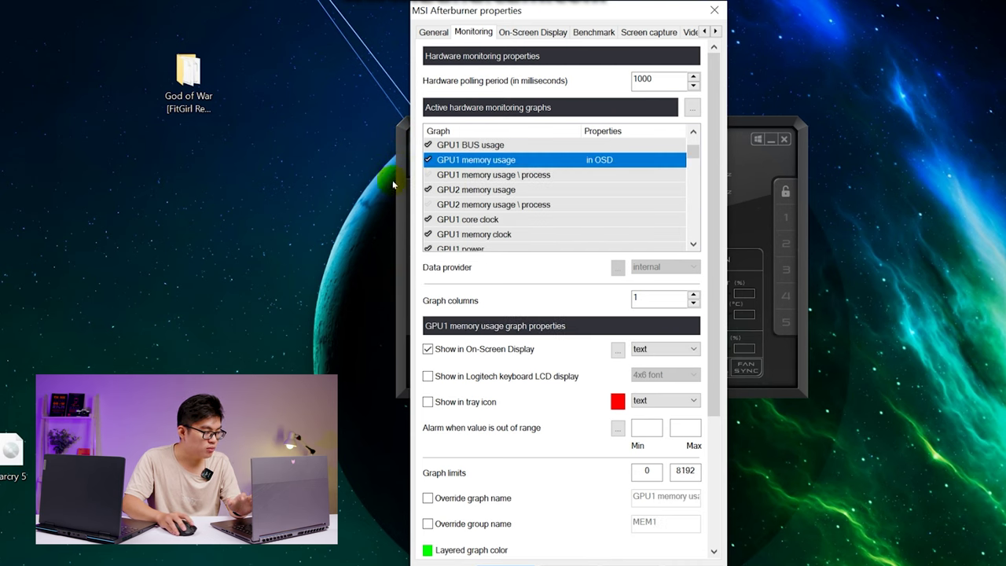
Step: Enable showing the GPU1 core clock and GPU1 power graphs in the On-Screen Display
{"action": "left_click", "coordinate": [468, 219]}
{"action": "left_click", "coordinate": [428, 349]}
{"action": "scroll", "coordinate": [406, 177], "scroll_direction": "down", "scroll_amount": 1}
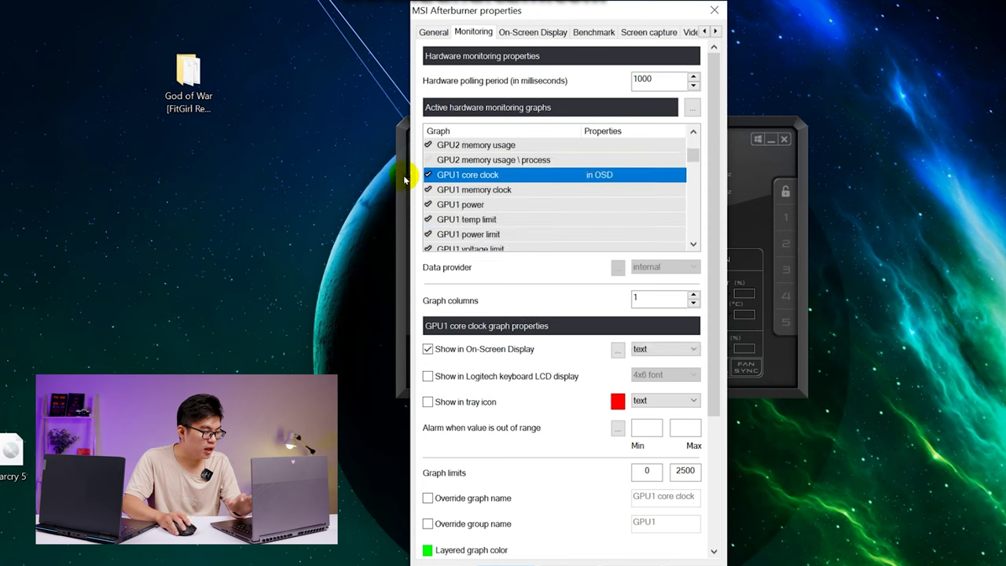
{"action": "left_click", "coordinate": [437, 203]}
{"action": "left_click", "coordinate": [428, 349]}
Step: Select the GPU1 memory usage graph again and check its On-Screen Display properties
{"action": "scroll", "coordinate": [429, 164], "scroll_direction": "up", "scroll_amount": 2}
{"action": "scroll", "coordinate": [429, 163], "scroll_direction": "up", "scroll_amount": 1}
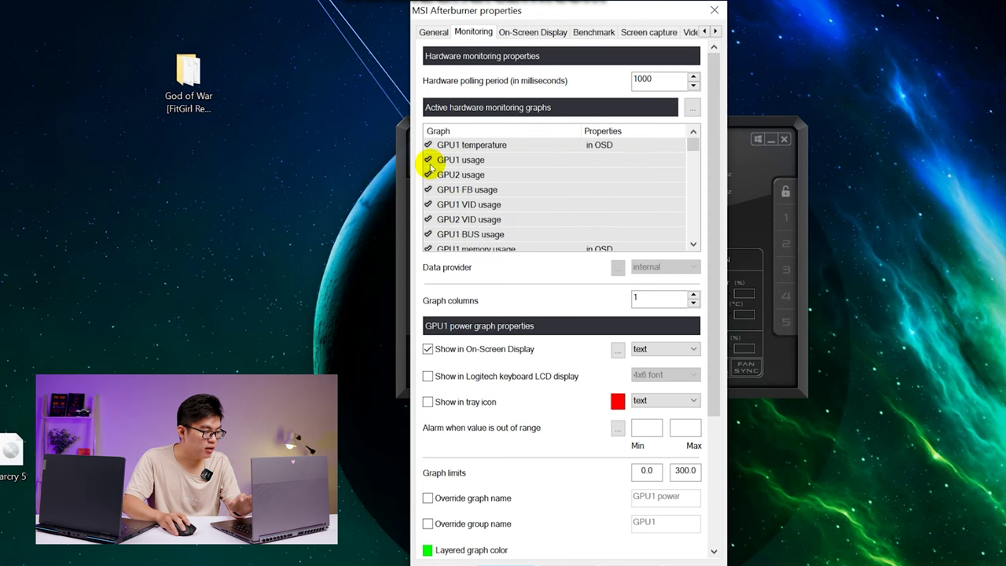
{"action": "scroll", "coordinate": [425, 178], "scroll_direction": "down", "scroll_amount": 1}
{"action": "left_click", "coordinate": [437, 204]}
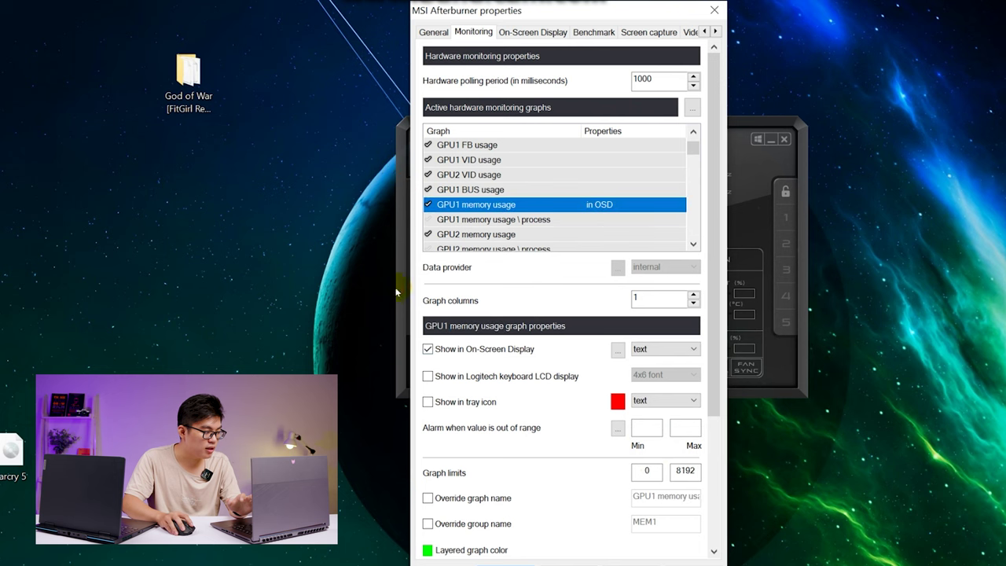
{"action": "key", "text": "space"}
{"action": "scroll", "coordinate": [405, 181], "scroll_direction": "down", "scroll_amount": 3}
{"action": "scroll", "coordinate": [449, 177], "scroll_direction": "up", "scroll_amount": 1}
{"action": "scroll", "coordinate": [449, 177], "scroll_direction": "down", "scroll_amount": 1}
{"action": "scroll", "coordinate": [444, 169], "scroll_direction": "up", "scroll_amount": 1}
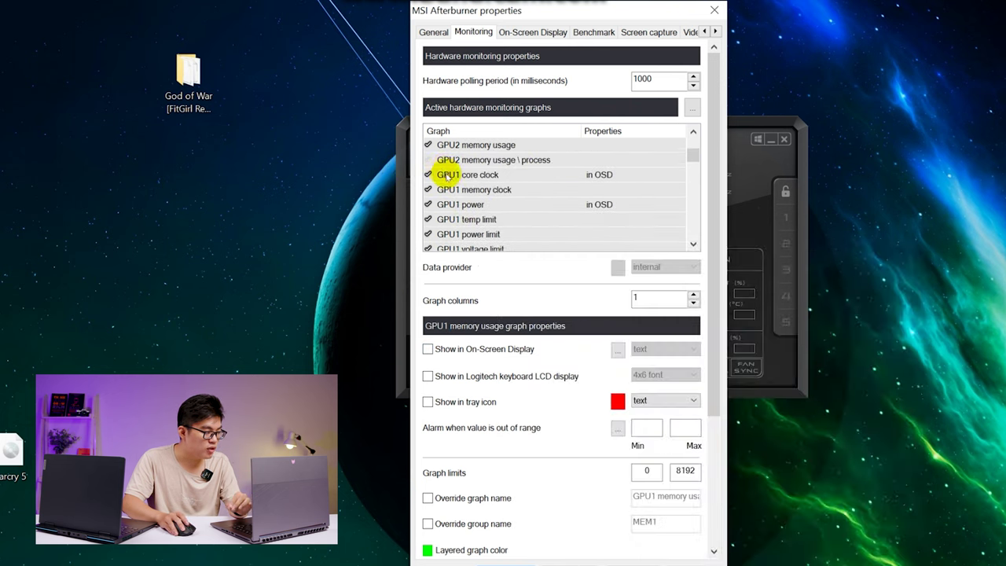
{"action": "scroll", "coordinate": [444, 167], "scroll_direction": "up", "scroll_amount": 2}
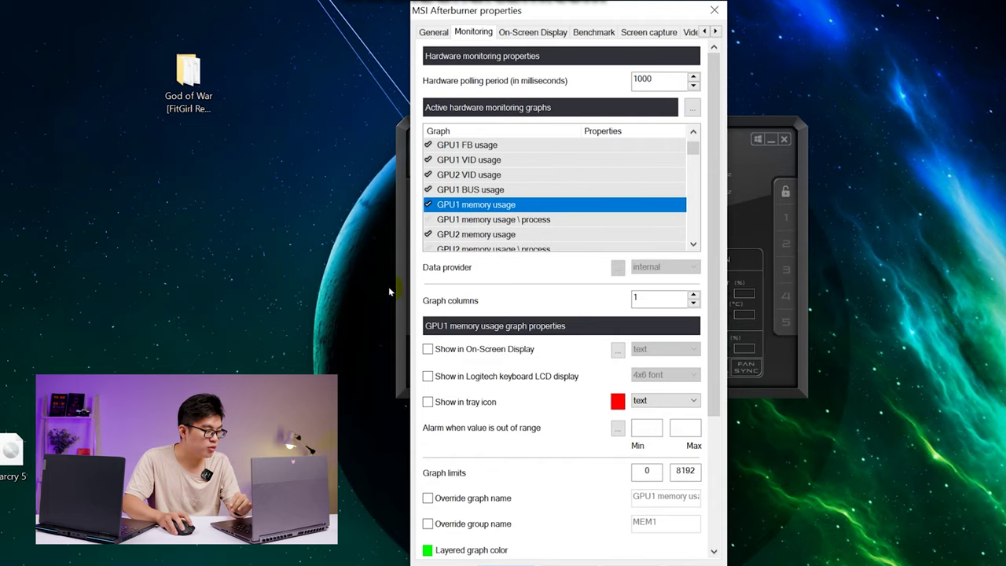
{"action": "key", "text": "space"}
Step: Enable showing the overall CPU temperature graph in the On-Screen Display
{"action": "scroll", "coordinate": [455, 153], "scroll_direction": "down", "scroll_amount": 5}
{"action": "scroll", "coordinate": [457, 159], "scroll_direction": "down", "scroll_amount": 3}
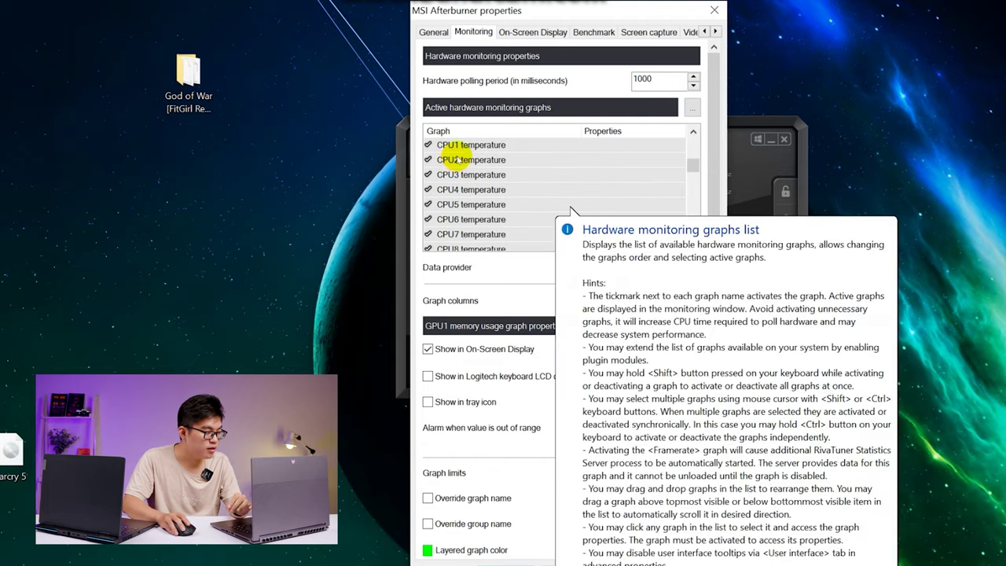
{"action": "scroll", "coordinate": [440, 168], "scroll_direction": "down", "scroll_amount": 2}
{"action": "scroll", "coordinate": [425, 169], "scroll_direction": "down", "scroll_amount": 1}
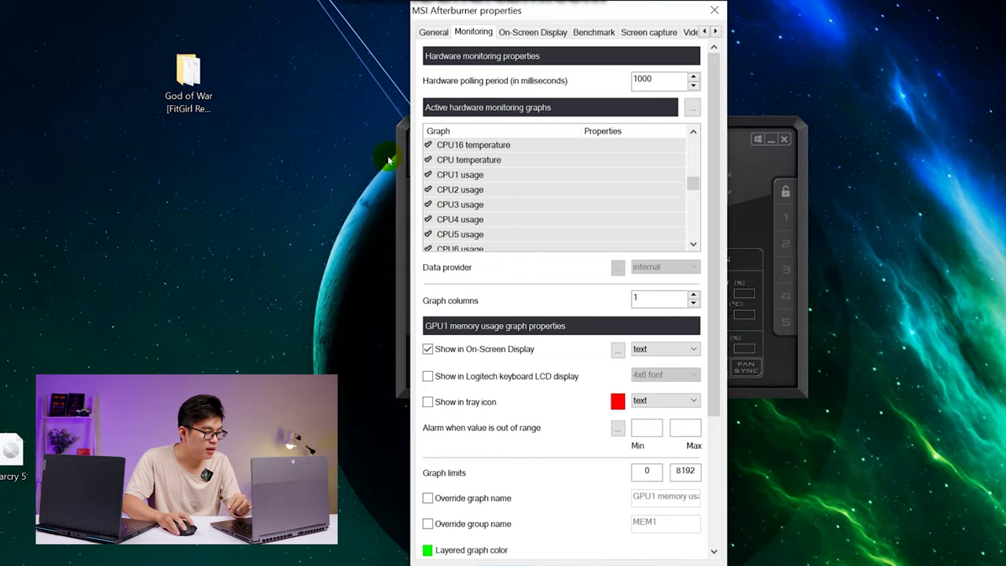
{"action": "left_click", "coordinate": [431, 159]}
{"action": "scroll", "coordinate": [415, 161], "scroll_direction": "up", "scroll_amount": 5}
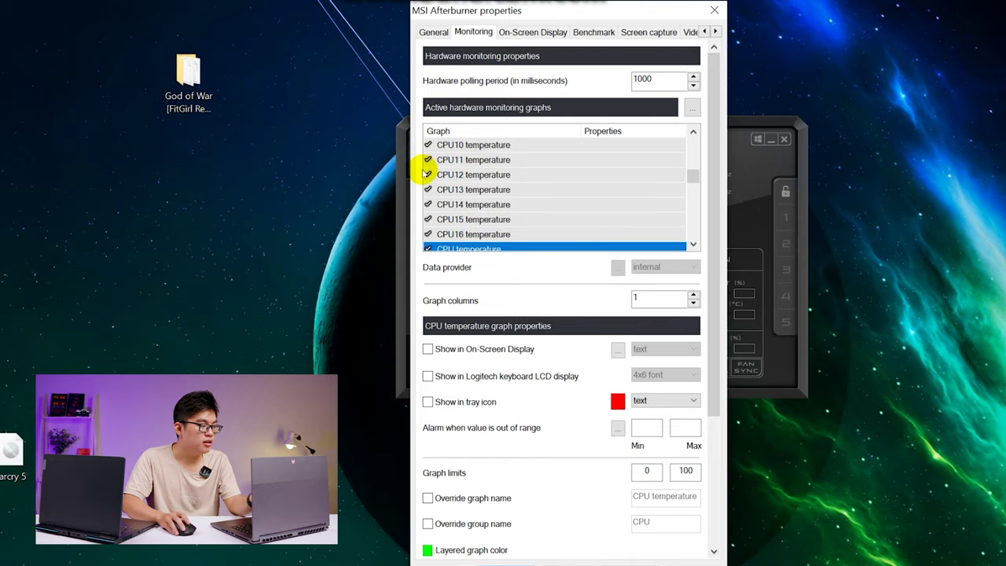
{"action": "scroll", "coordinate": [401, 165], "scroll_direction": "up", "scroll_amount": 1}
{"action": "scroll", "coordinate": [389, 165], "scroll_direction": "down", "scroll_amount": 1}
{"action": "scroll", "coordinate": [381, 146], "scroll_direction": "down", "scroll_amount": 1}
{"action": "scroll", "coordinate": [369, 141], "scroll_direction": "up", "scroll_amount": 1}
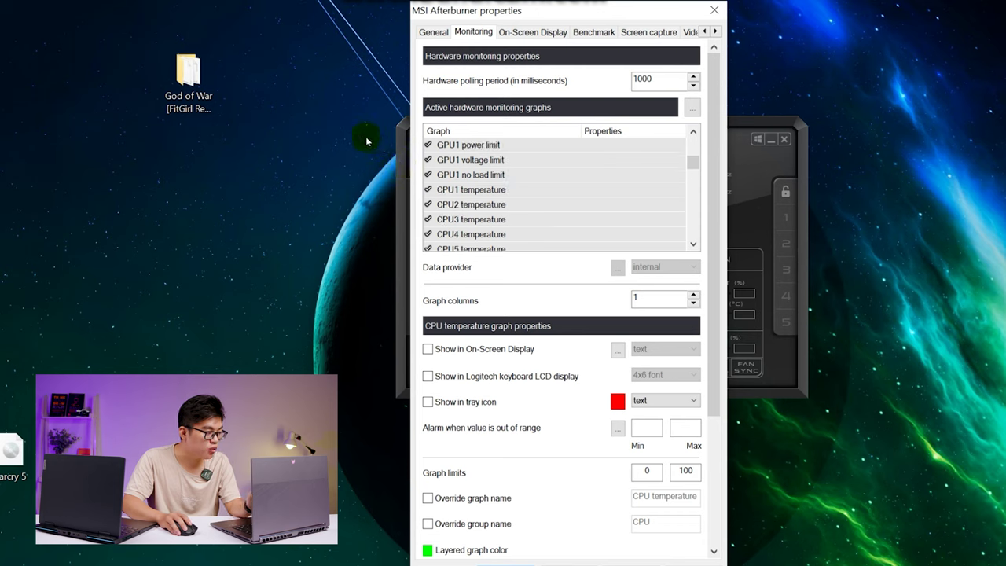
{"action": "scroll", "coordinate": [373, 149], "scroll_direction": "down", "scroll_amount": 5}
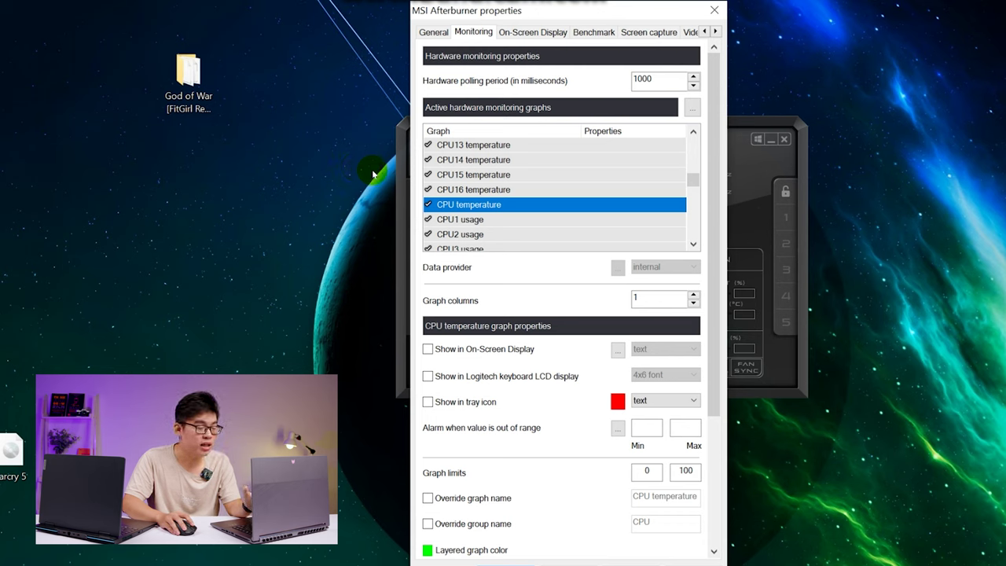
{"action": "left_click", "coordinate": [428, 348]}
Step: Enable showing the overall CPU usage and CPU clock graphs in the On-Screen Display
{"action": "scroll", "coordinate": [413, 184], "scroll_direction": "down", "scroll_amount": 6}
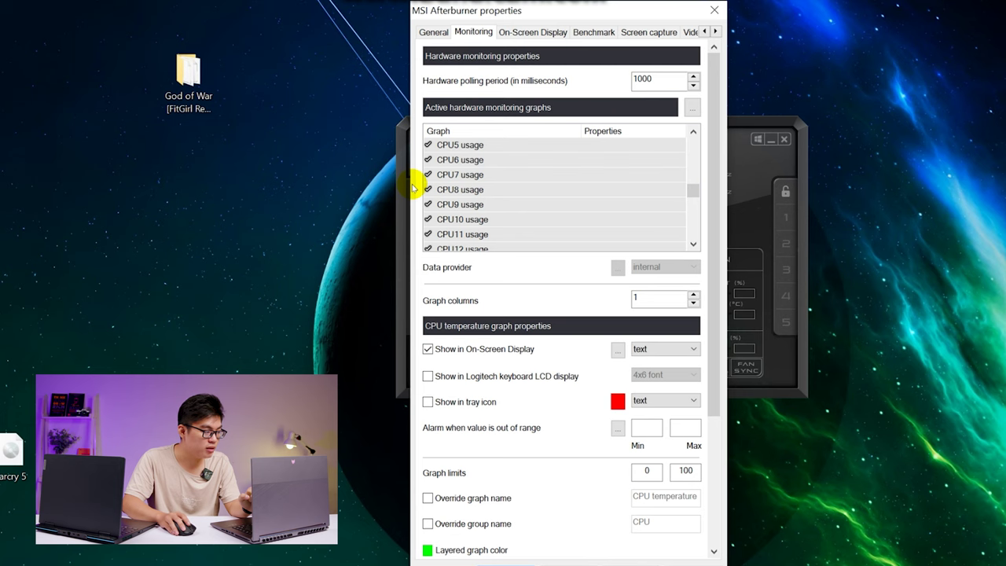
{"action": "left_click", "coordinate": [465, 189]}
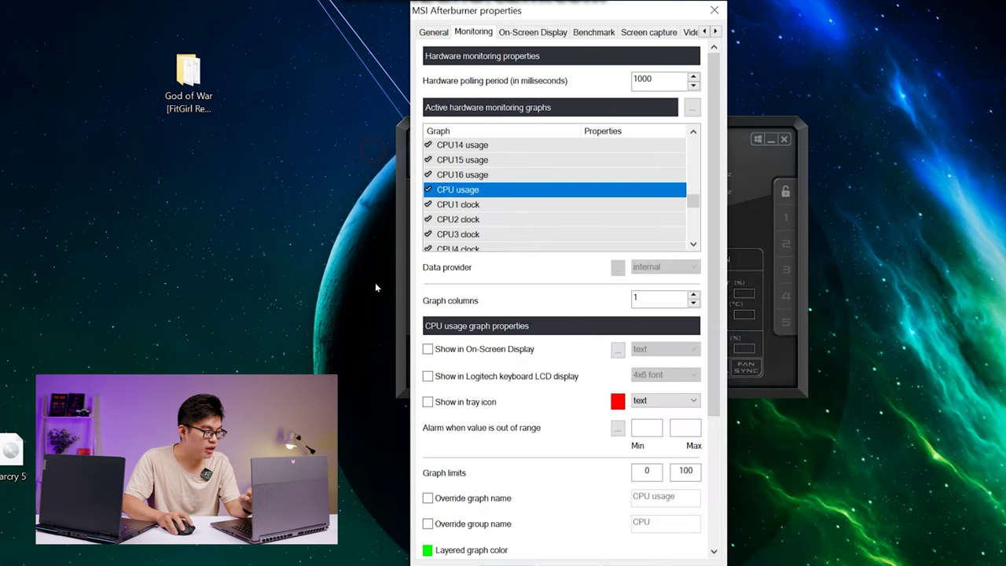
{"action": "left_click", "coordinate": [428, 349]}
{"action": "scroll", "coordinate": [395, 177], "scroll_direction": "down", "scroll_amount": 5}
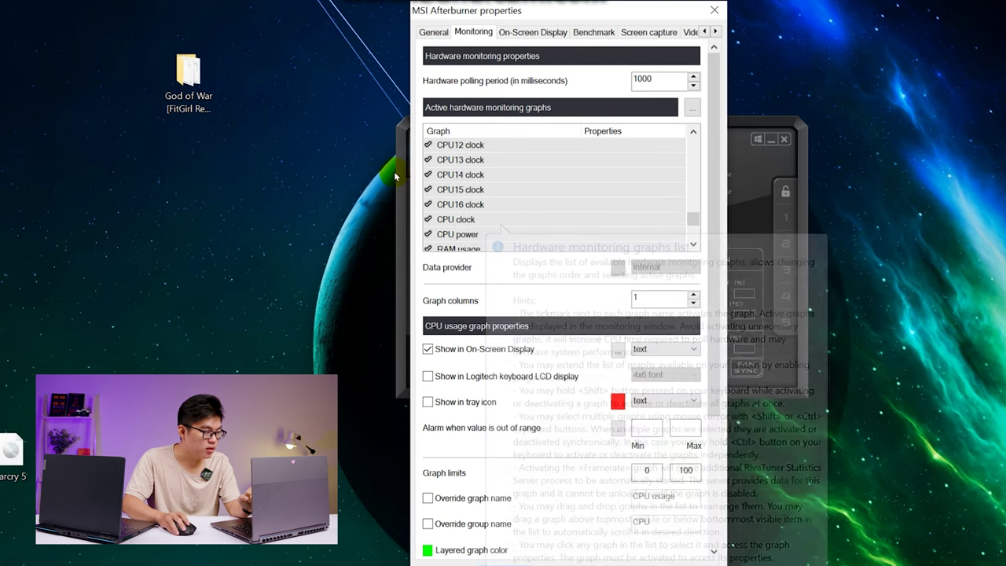
{"action": "left_click", "coordinate": [477, 220]}
{"action": "left_click", "coordinate": [469, 349]}
Step: Enable showing the CPU power and RAM usage graphs in the On-Screen Display
{"action": "left_click", "coordinate": [477, 234]}
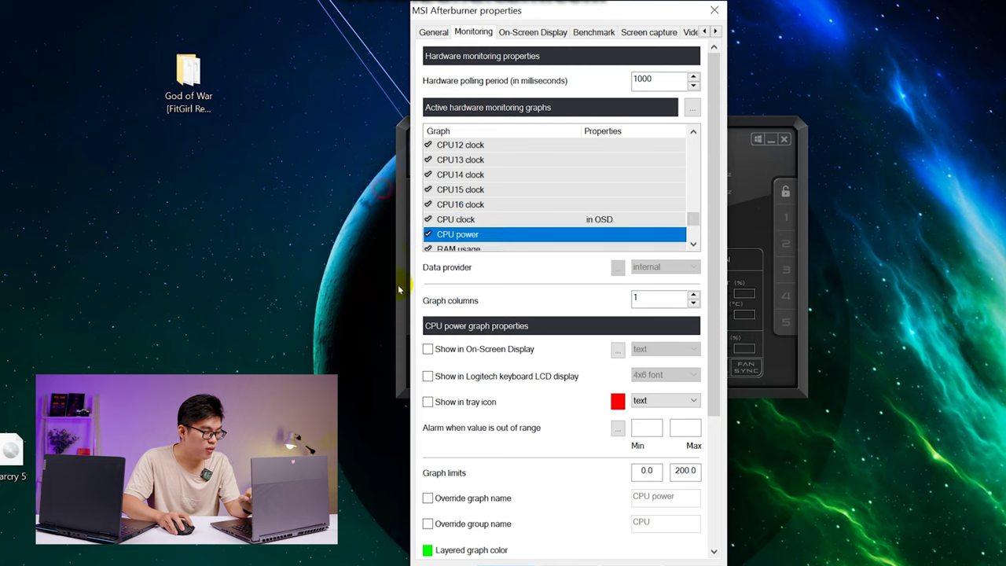
{"action": "left_click", "coordinate": [468, 349]}
{"action": "scroll", "coordinate": [417, 180], "scroll_direction": "down", "scroll_amount": 1}
{"action": "left_click", "coordinate": [477, 204]}
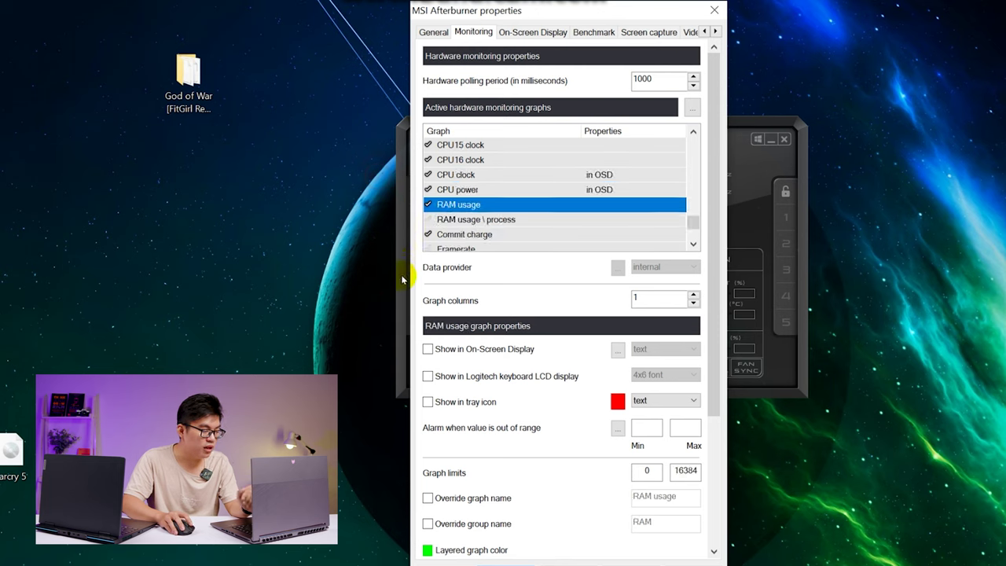
{"action": "left_click", "coordinate": [427, 349]}
Step: Activate the Framerate graph and enable showing it in the On-Screen Display
{"action": "scroll", "coordinate": [417, 169], "scroll_direction": "down", "scroll_amount": 1}
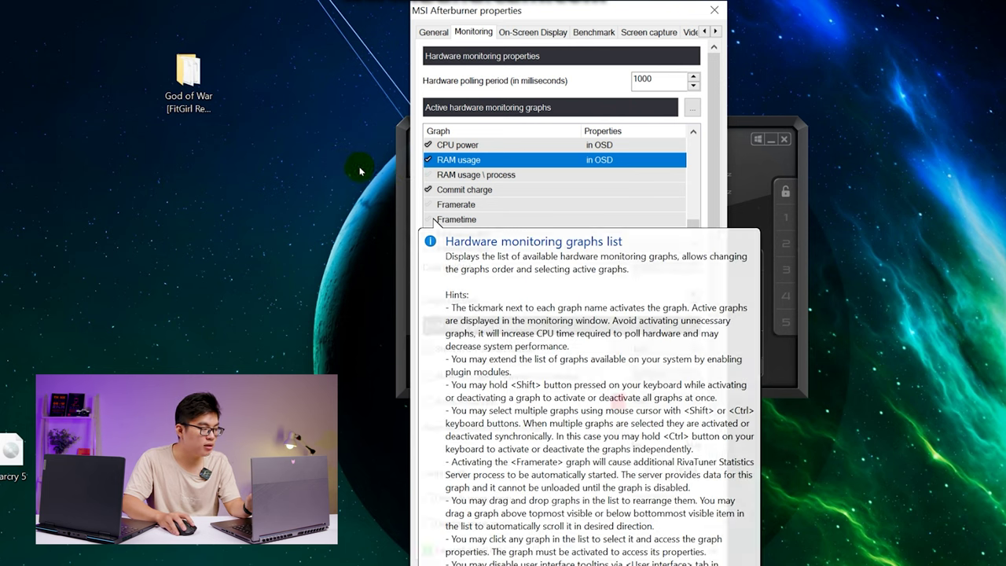
{"action": "key", "text": "Down"}
{"action": "key", "text": "Down"}
{"action": "key", "text": "Down"}
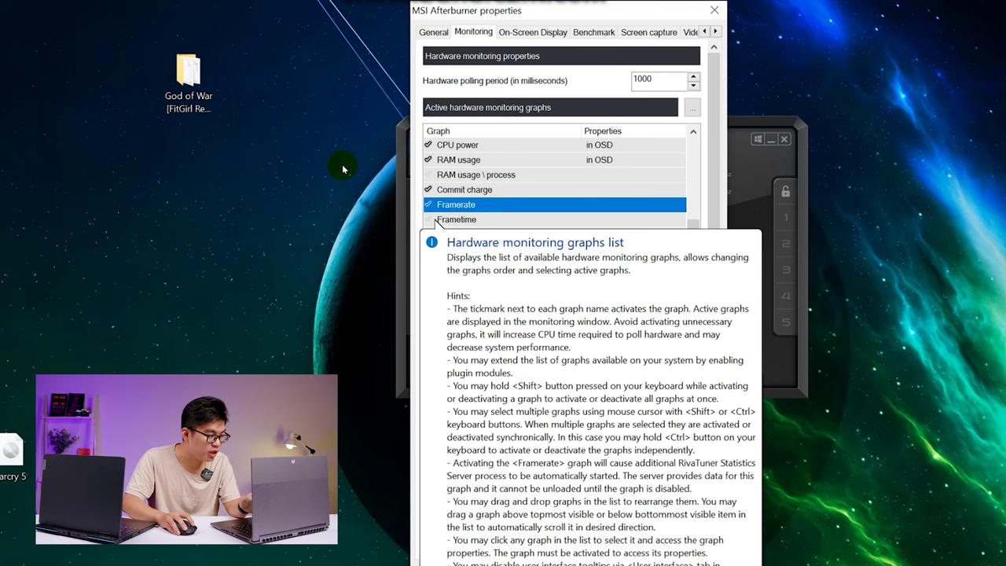
{"action": "left_click", "coordinate": [429, 204]}
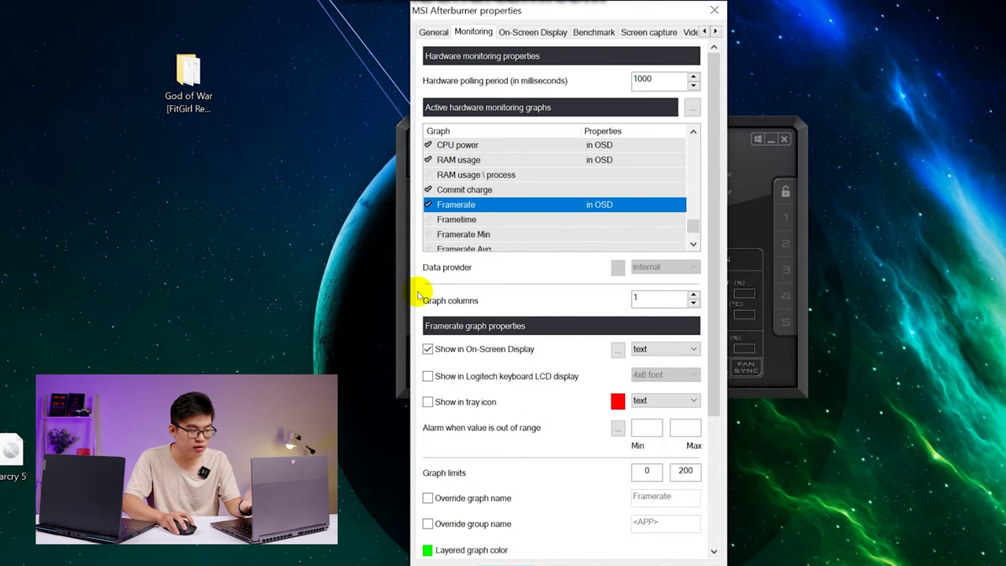
Step: Override the Framerate graph's group name with FPS and confirm the monitoring settings
{"action": "left_click_drag", "start_coordinate": [449, 9], "coordinate": [411, 0]}
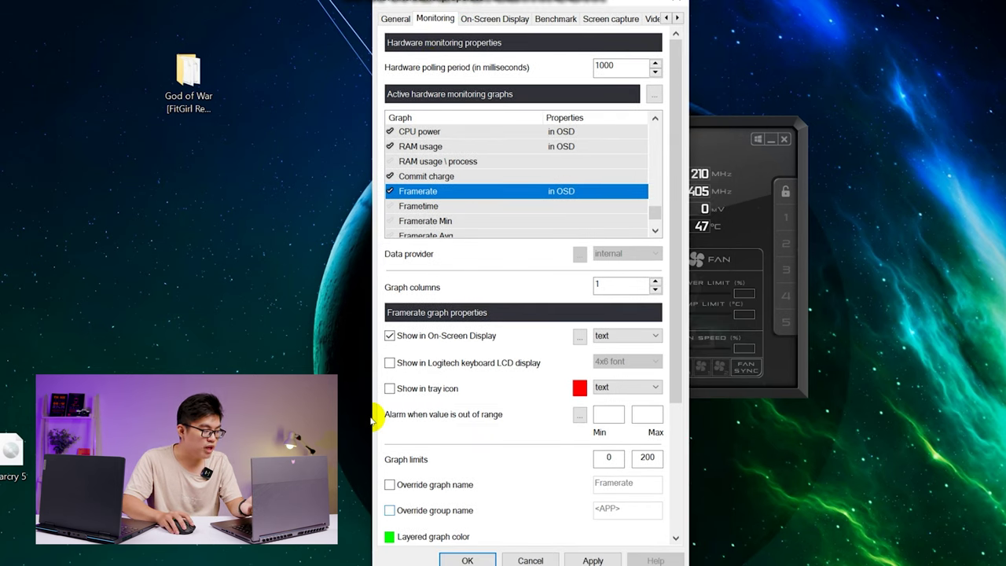
{"action": "scroll", "coordinate": [543, 299], "scroll_direction": "down", "scroll_amount": 3}
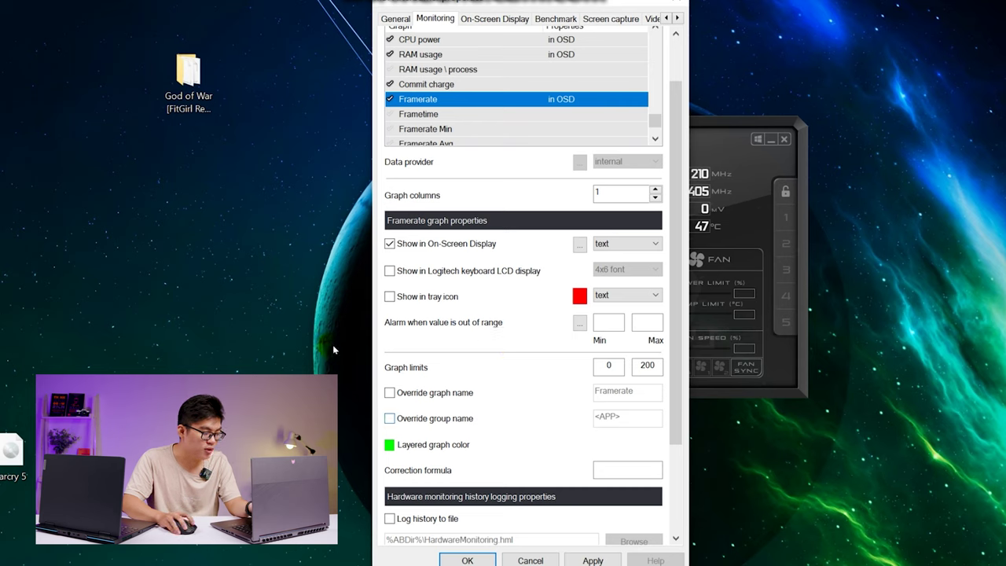
{"action": "left_click", "coordinate": [516, 343]}
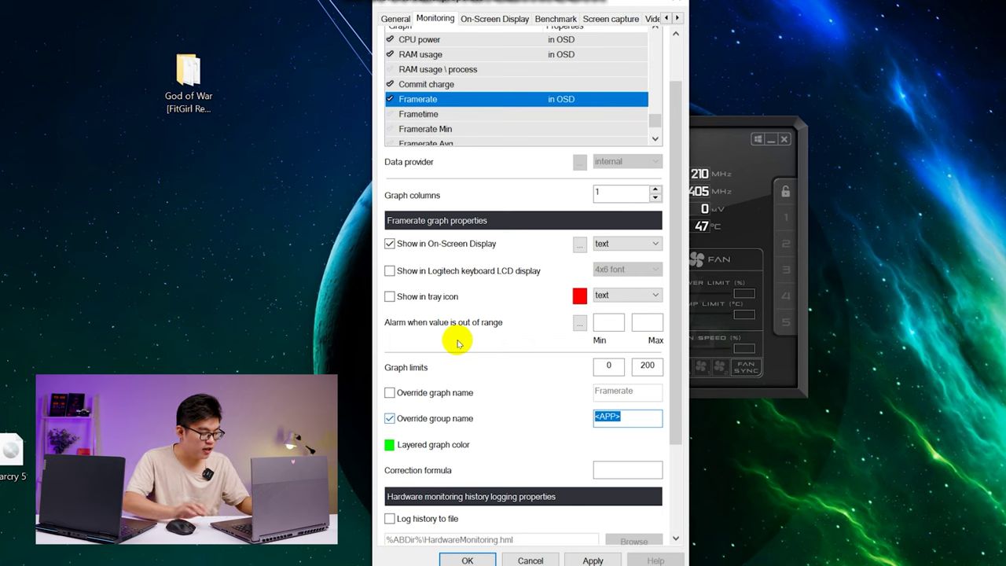
{"action": "type", "text": "FPS"}
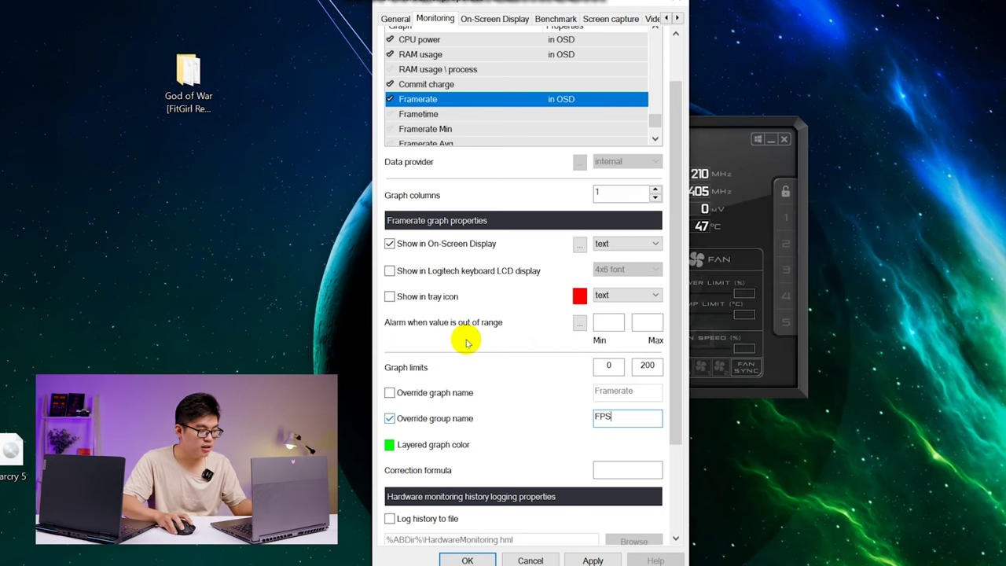
{"action": "left_click", "coordinate": [551, 281]}
{"action": "scroll", "coordinate": [554, 235], "scroll_direction": "up", "scroll_amount": 2}
{"action": "scroll", "coordinate": [551, 259], "scroll_direction": "down", "scroll_amount": 5}
{"action": "key", "text": "Return"}
Step: Find and open RivaTuner Statistics Server from Windows search, placing its window higher on the desktop
{"action": "key", "text": "super"}
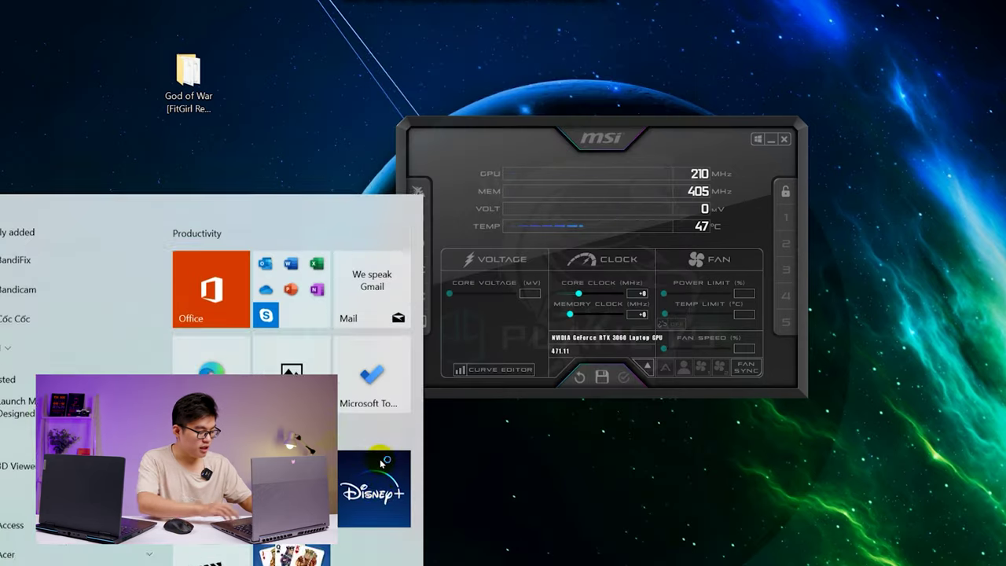
{"action": "type", "text": "river"}
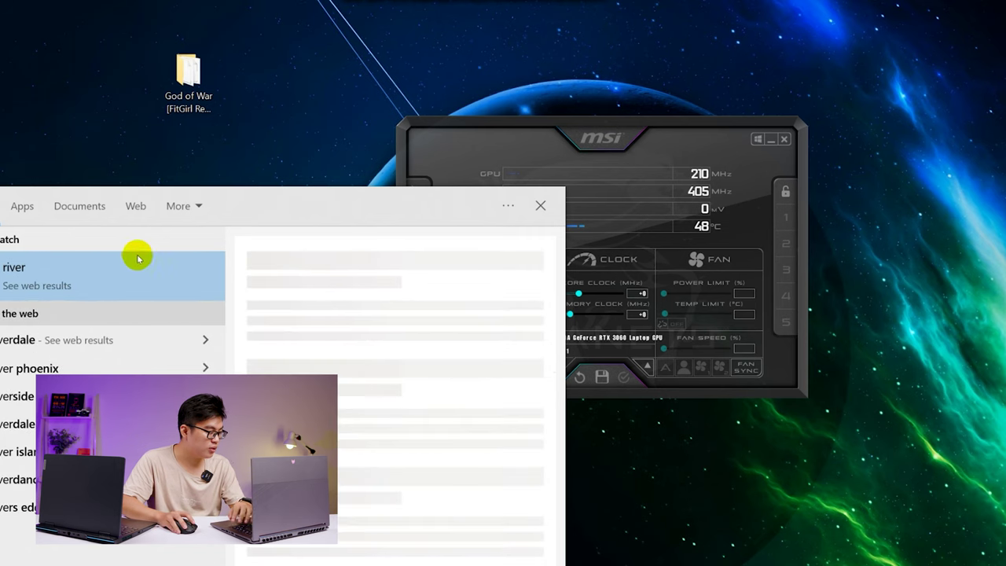
{"action": "key", "text": "Return"}
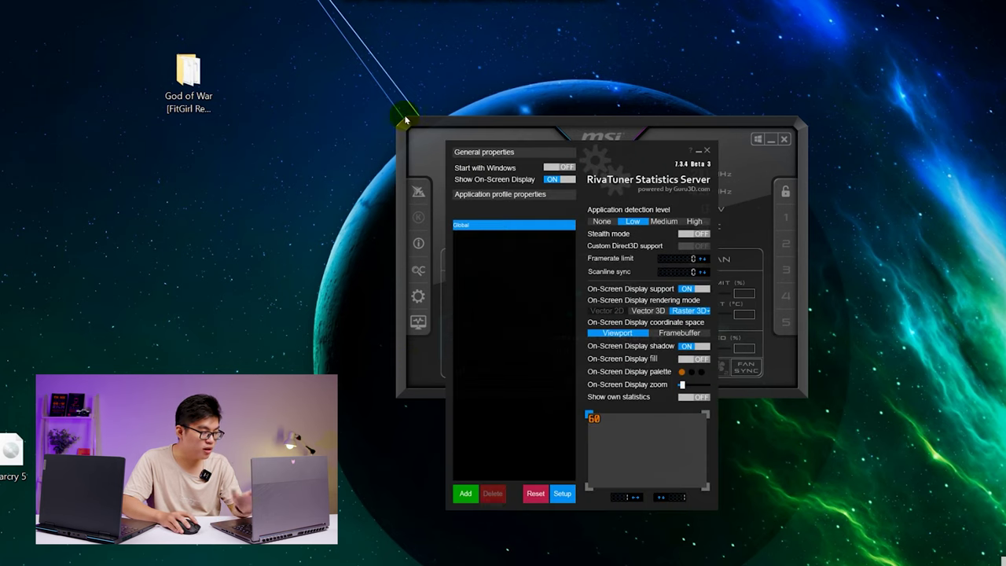
{"action": "left_click_drag", "start_coordinate": [488, 133], "coordinate": [484, 32]}
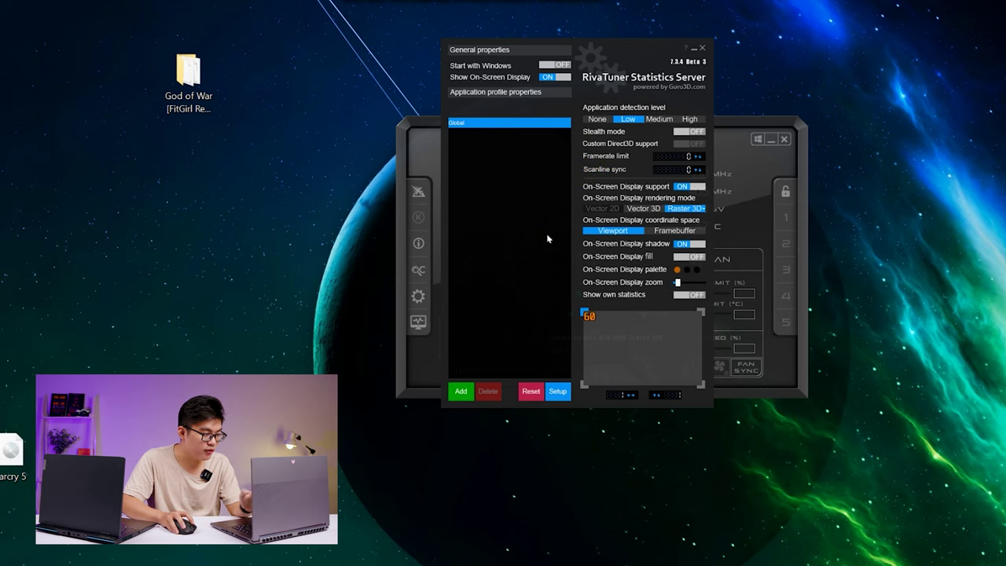
Step: Enlarge the On-Screen Display zoom and turn on the On-Screen Display fill for the Global profile
{"action": "left_click_drag", "start_coordinate": [677, 282], "coordinate": [705, 282]}
{"action": "key", "text": "Left"}
{"action": "key", "text": "Left"}
{"action": "key", "text": "Left"}
{"action": "key", "text": "Left"}
{"action": "key", "text": "Left"}
{"action": "key", "text": "Left"}
{"action": "key", "text": "Left"}
{"action": "key", "text": "Left"}
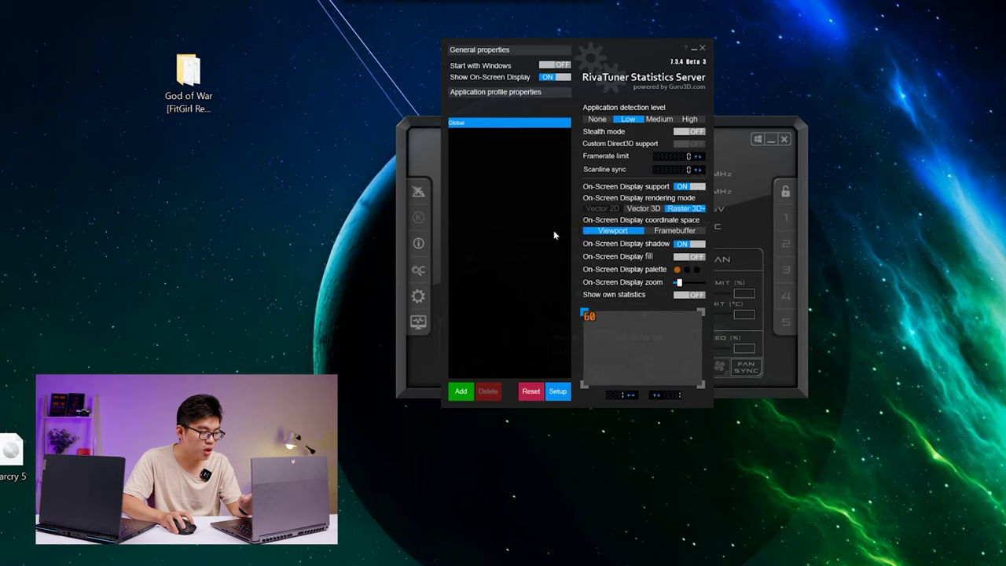
{"action": "key", "text": "Left"}
{"action": "key", "text": "Left"}
{"action": "key", "text": "Left"}
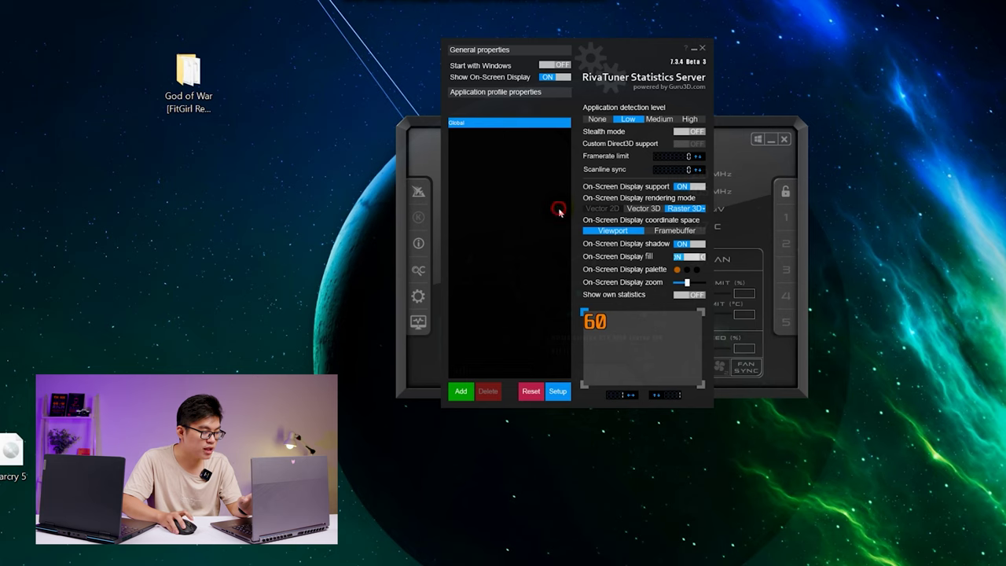
{"action": "key", "text": "Left"}
{"action": "mouse_move", "coordinate": [682, 283]}
{"action": "left_mouse_down"}
{"action": "mouse_move", "coordinate": [705, 282]}
{"action": "mouse_move", "coordinate": [689, 282]}
{"action": "left_mouse_up"}
{"action": "key", "text": "Right"}
Step: Dismiss the RivaTuner Statistics Server window and minimize MSI Afterburner to reveal the desktop
{"action": "left_click", "coordinate": [489, 125]}
{"action": "left_click", "coordinate": [565, 40]}
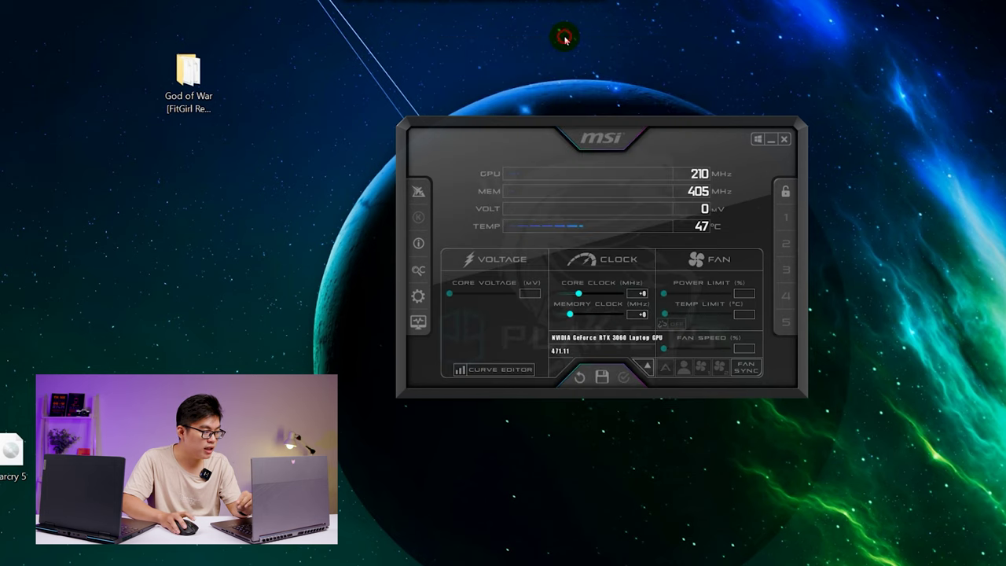
{"action": "left_click", "coordinate": [771, 139]}
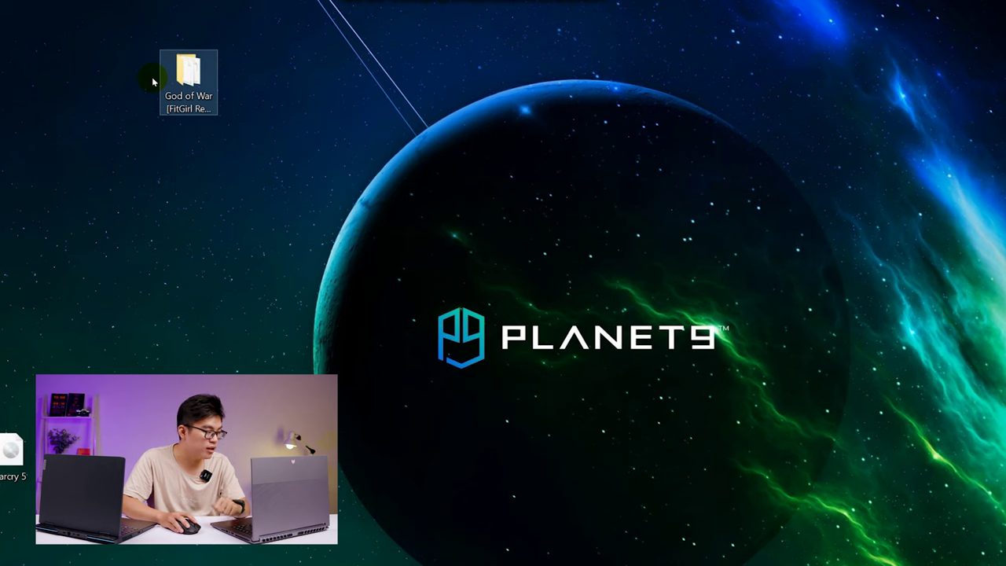
Step: Open the Far Cry 5 disc image from the desktop in File Explorer and examine its files
{"action": "double_click", "coordinate": [11, 450]}
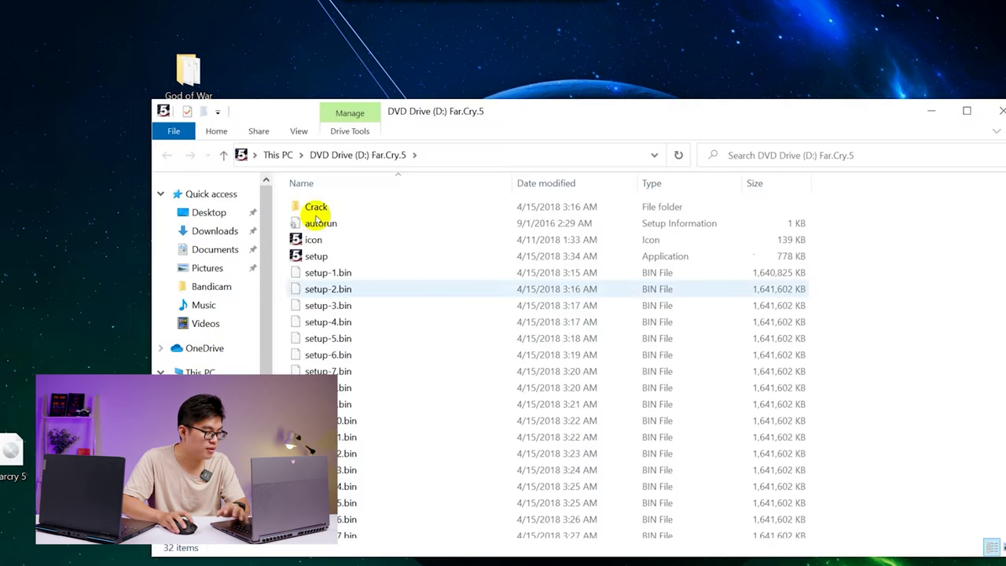
{"action": "scroll", "coordinate": [338, 338], "scroll_direction": "down", "scroll_amount": 4}
{"action": "scroll", "coordinate": [350, 366], "scroll_direction": "up", "scroll_amount": 4}
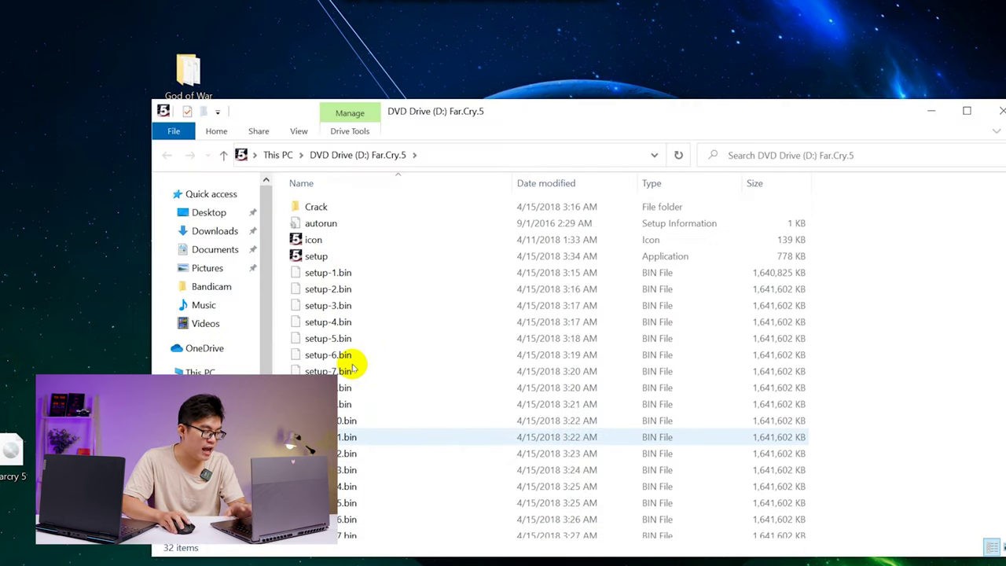